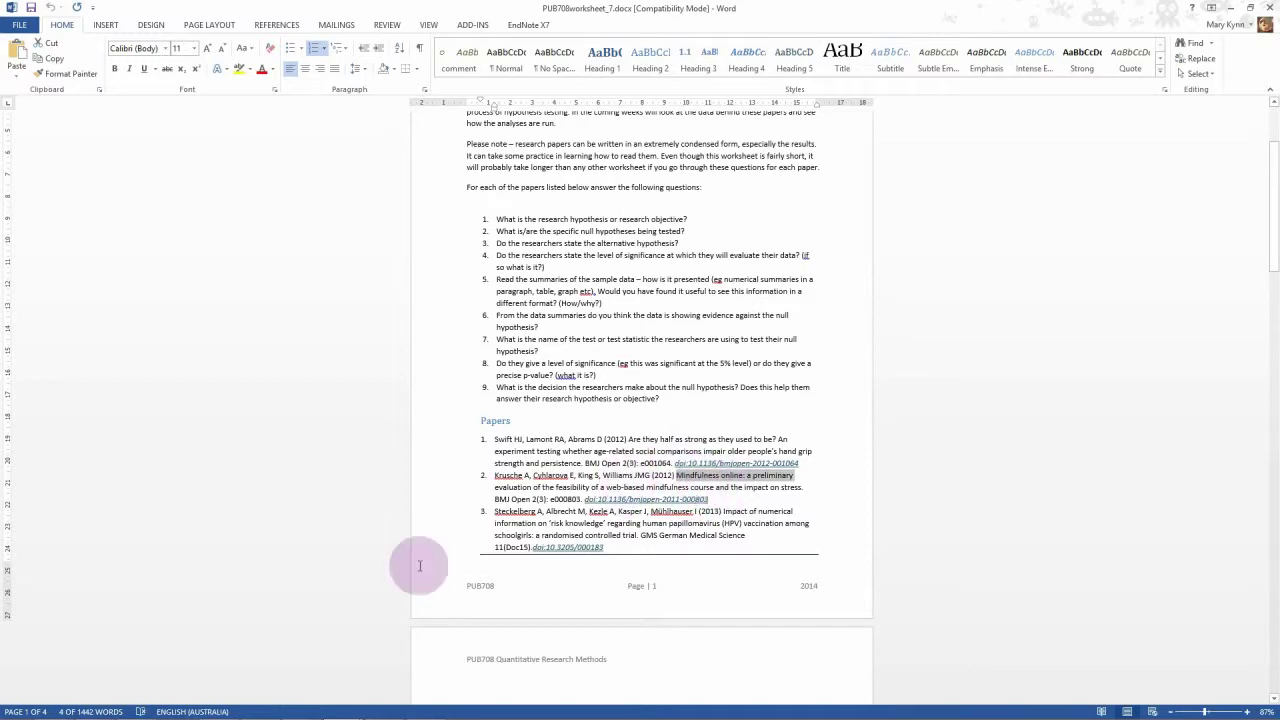
Step: Switch to Google Scholar in Chrome and search for "Mindfulness online: a preliminary"
{"action": "mouse_move", "coordinate": [103, 706]}
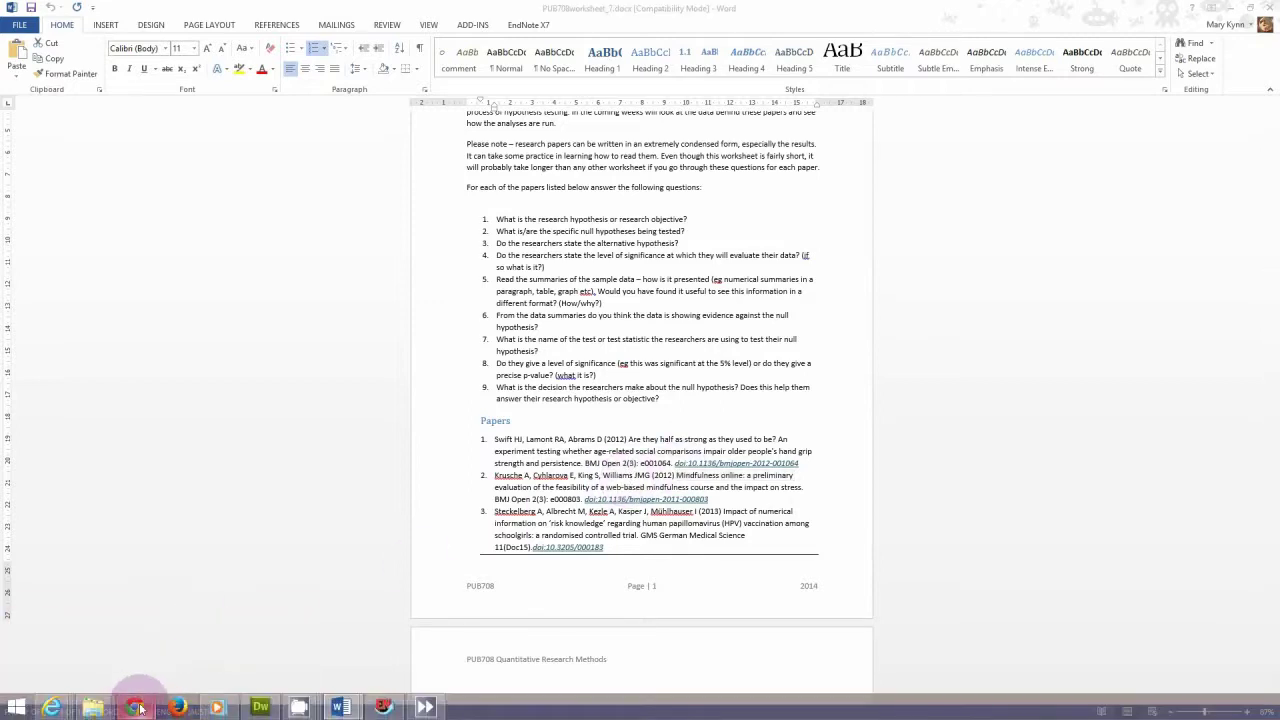
{"action": "mouse_move", "coordinate": [140, 700]}
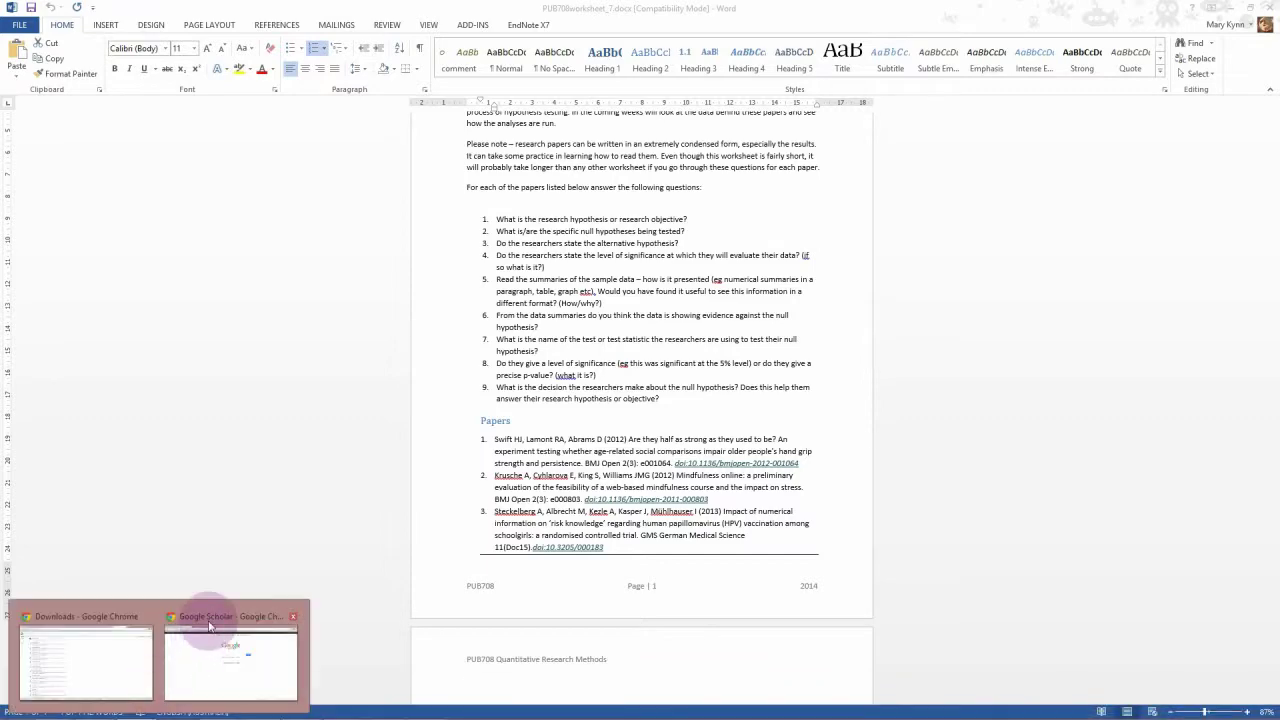
{"action": "left_click", "coordinate": [230, 655]}
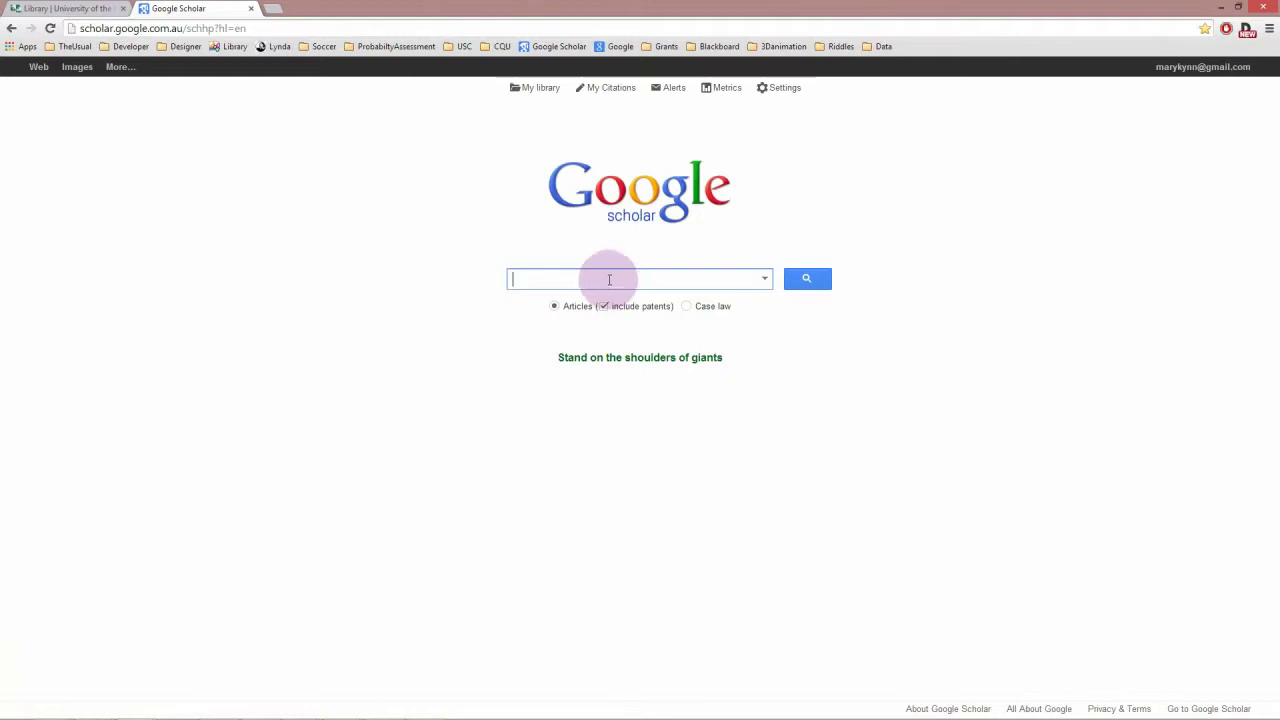
{"action": "type", "text": "Mindfulness online: a preliminary"}
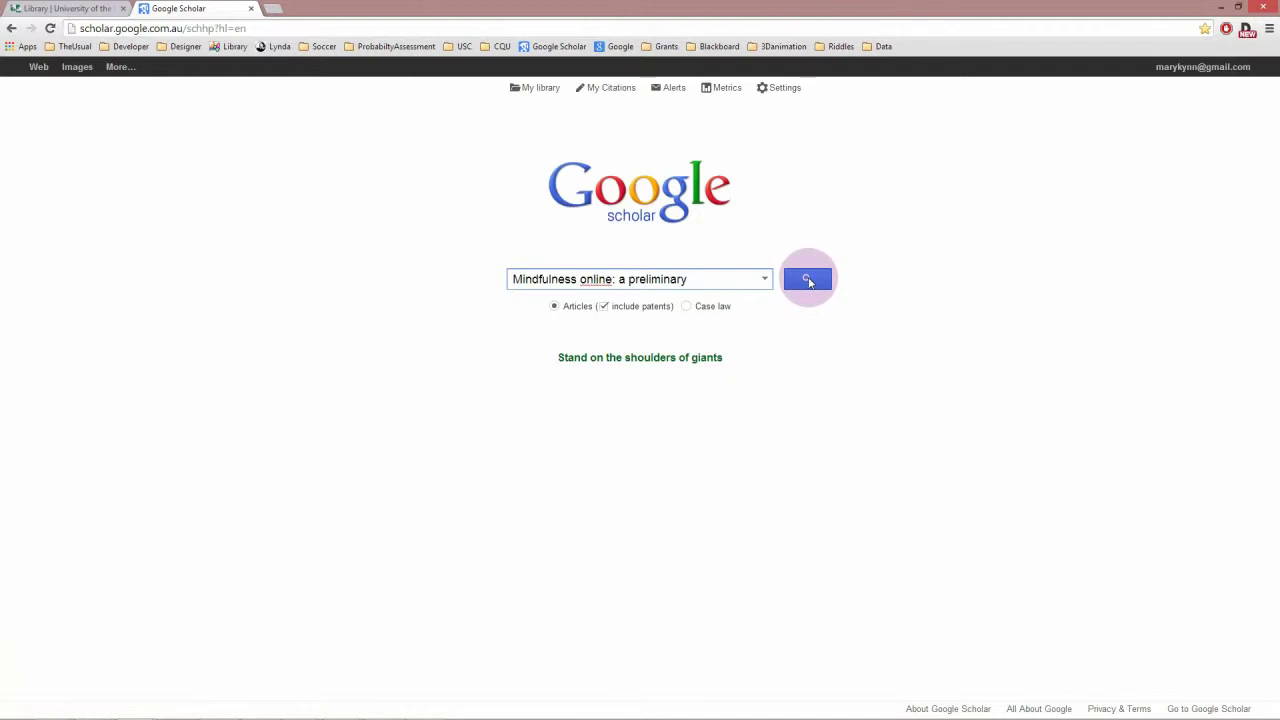
{"action": "left_click", "coordinate": [808, 281]}
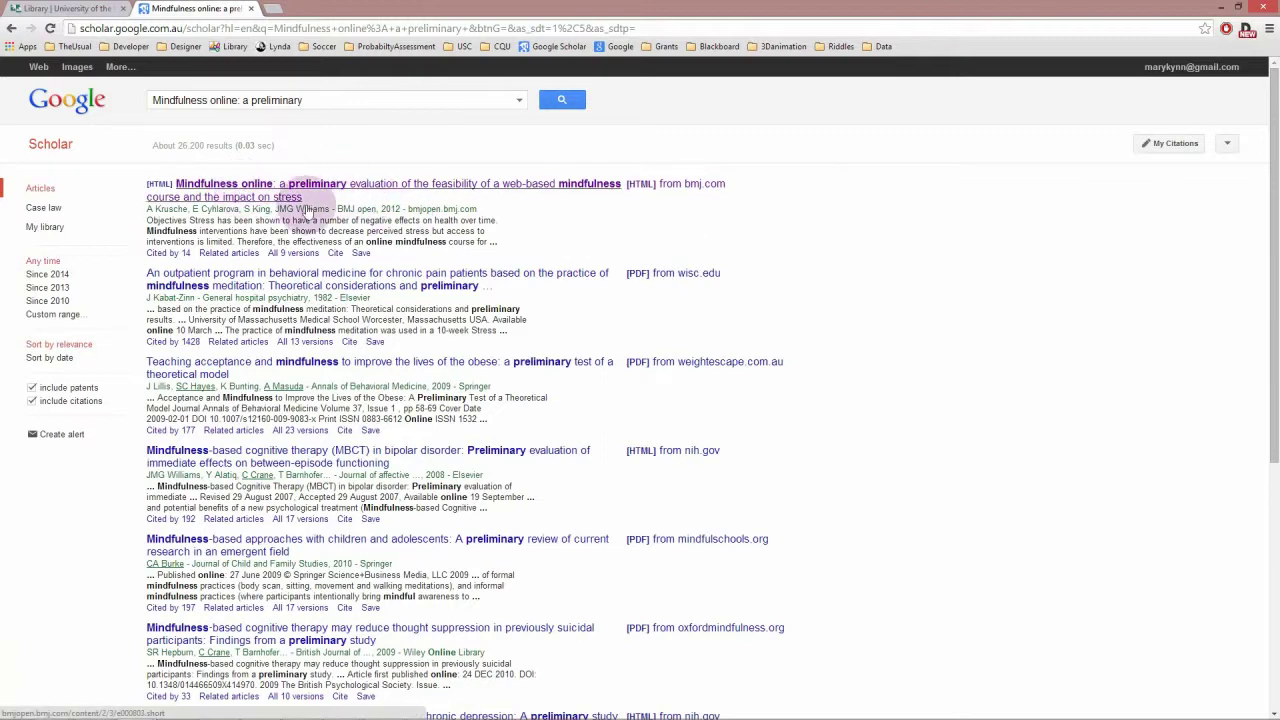
Step: View the citation formats and reference manager import options for the first search result, and close the citation dialog
{"action": "left_click", "coordinate": [335, 253]}
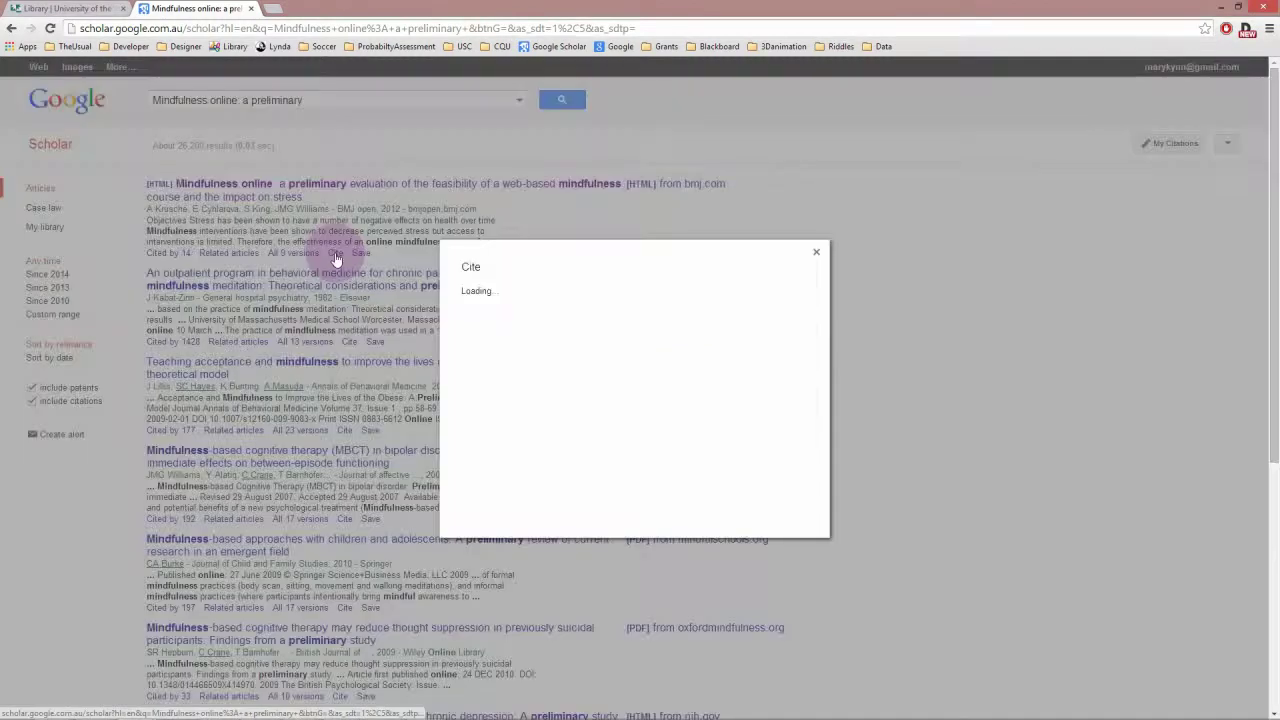
{"action": "left_click", "coordinate": [335, 258]}
{"action": "left_click", "coordinate": [335, 255]}
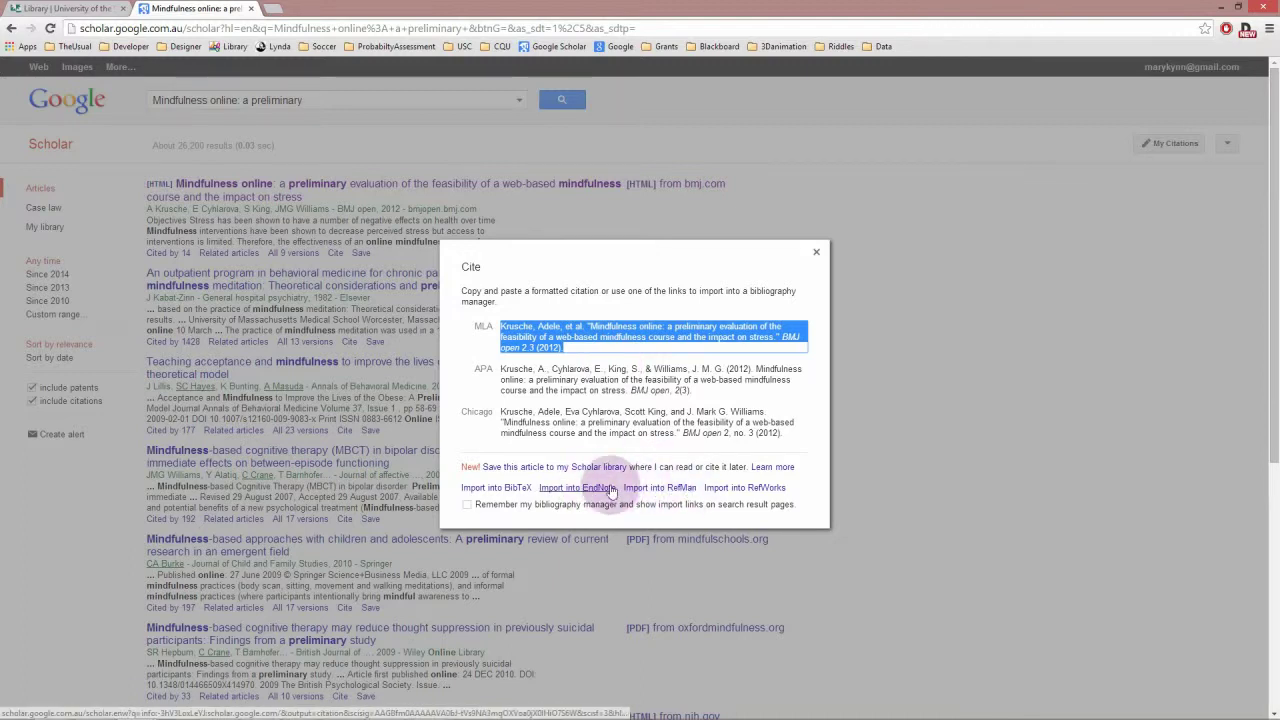
{"action": "left_click", "coordinate": [815, 251]}
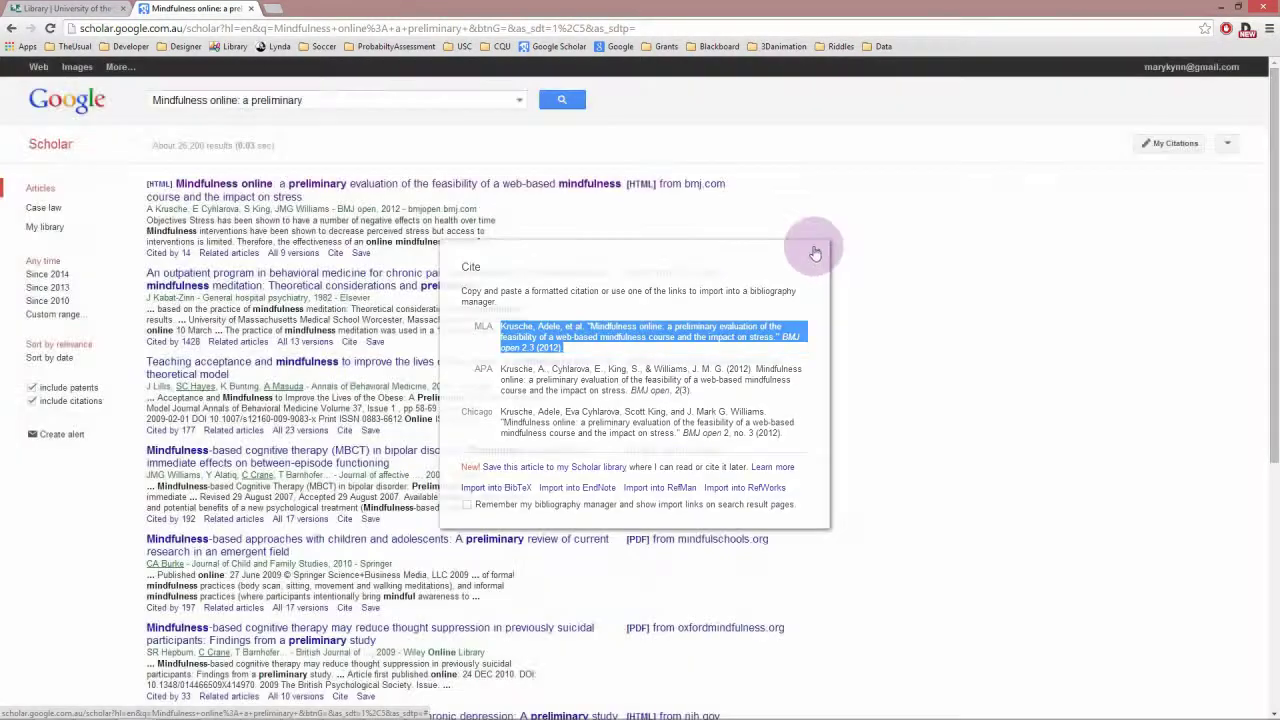
{"action": "left_click", "coordinate": [814, 251]}
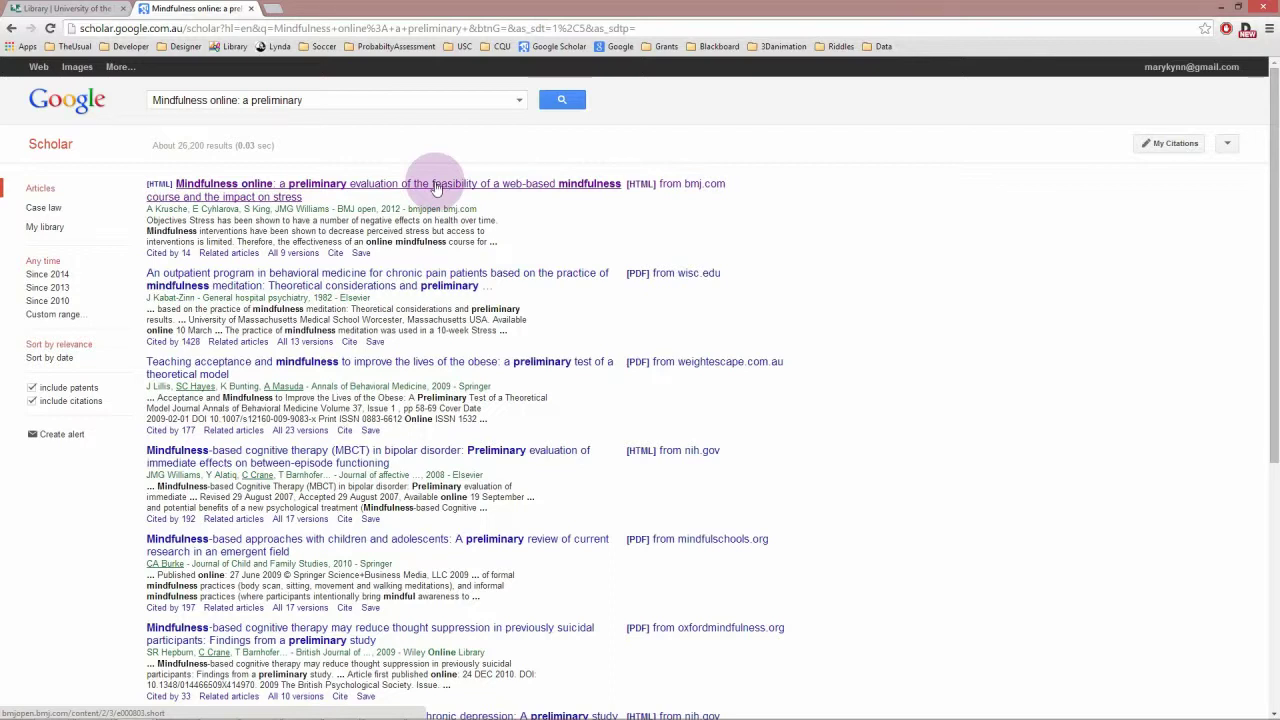
Step: Open the "Mindfulness online: a preliminary evaluation" article page on BMJ Open and look over its abstract
{"action": "left_click", "coordinate": [436, 188]}
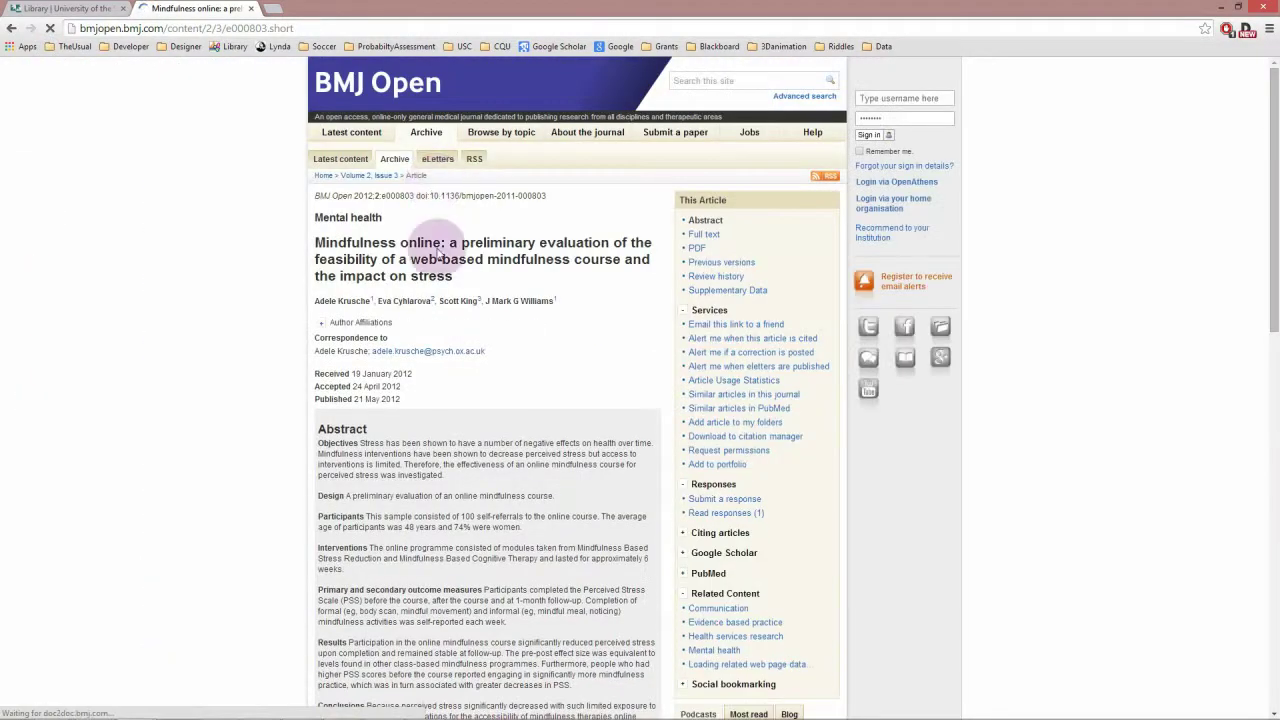
{"action": "scroll", "coordinate": [450, 391], "scroll_direction": "down", "scroll_amount": 2}
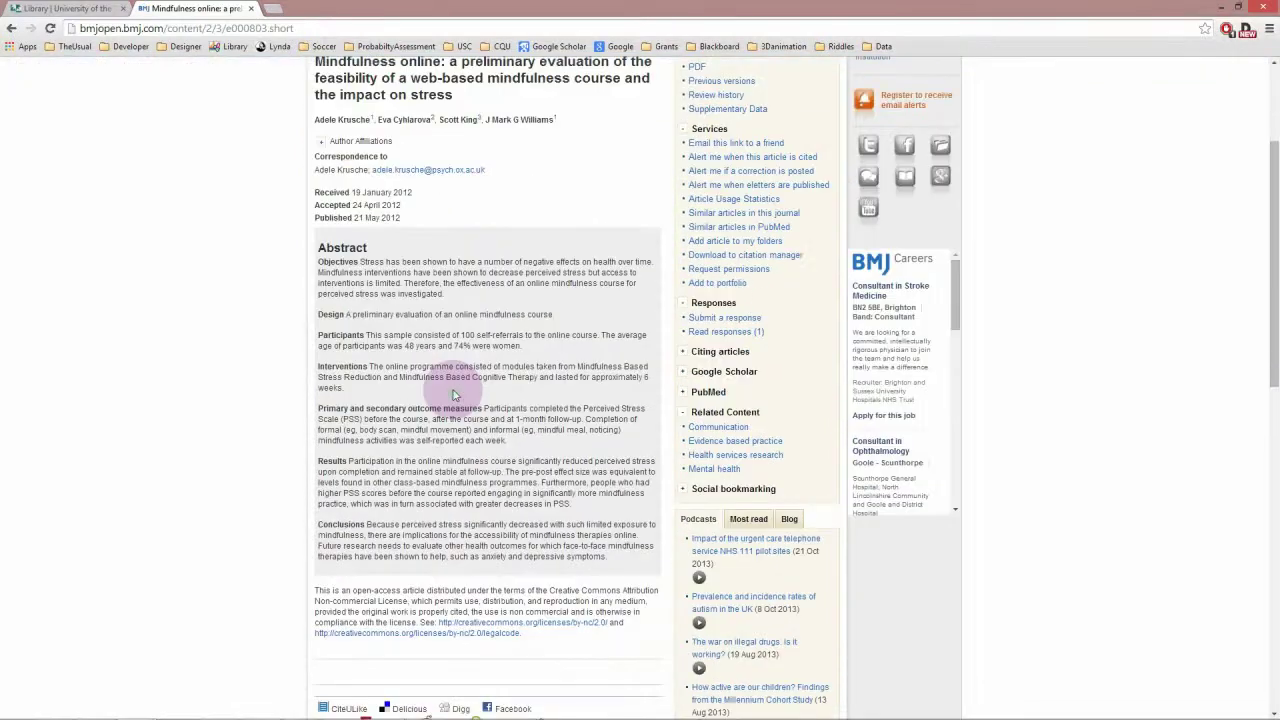
{"action": "scroll", "coordinate": [453, 394], "scroll_direction": "up", "scroll_amount": 2}
{"action": "scroll", "coordinate": [453, 394], "scroll_direction": "down", "scroll_amount": 2}
{"action": "scroll", "coordinate": [430, 314], "scroll_direction": "up", "scroll_amount": 2}
{"action": "scroll", "coordinate": [454, 395], "scroll_direction": "down", "scroll_amount": 2}
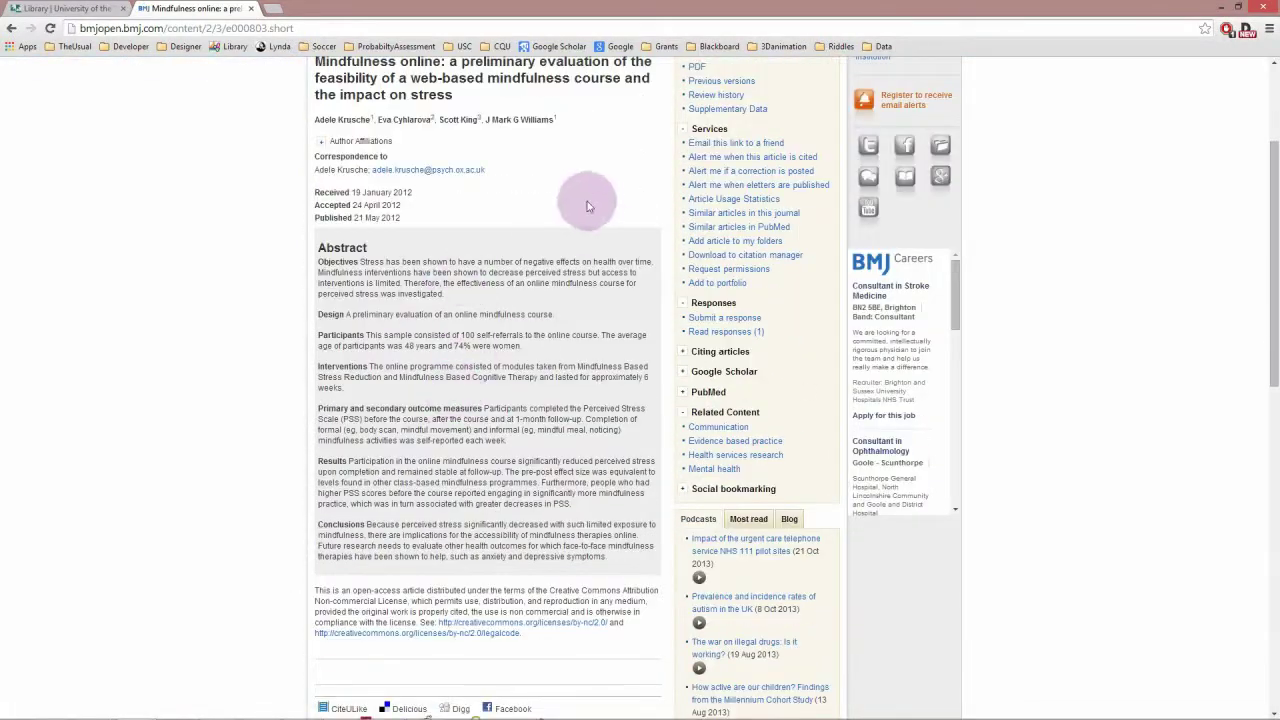
{"action": "scroll", "coordinate": [582, 235], "scroll_direction": "up", "scroll_amount": 2}
{"action": "scroll", "coordinate": [590, 200], "scroll_direction": "down", "scroll_amount": 1}
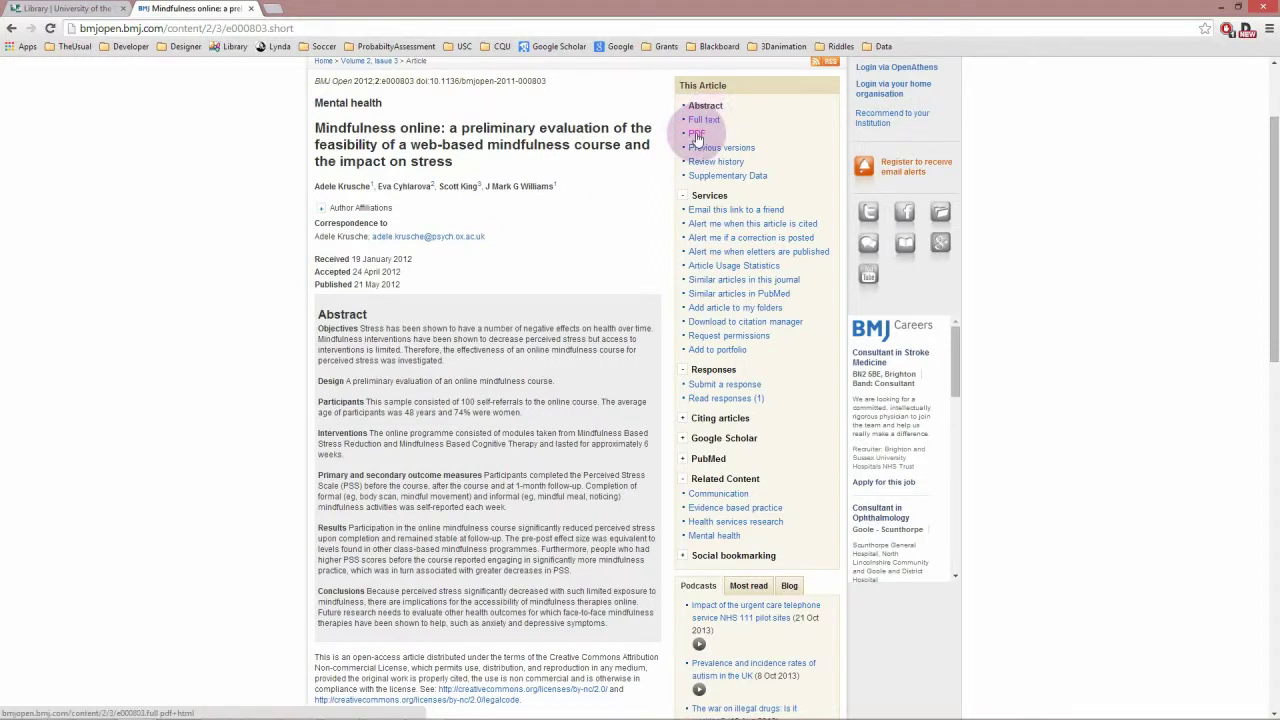
Step: Open the PDF version of the mindfulness article and skim its first pages
{"action": "left_click", "coordinate": [697, 135]}
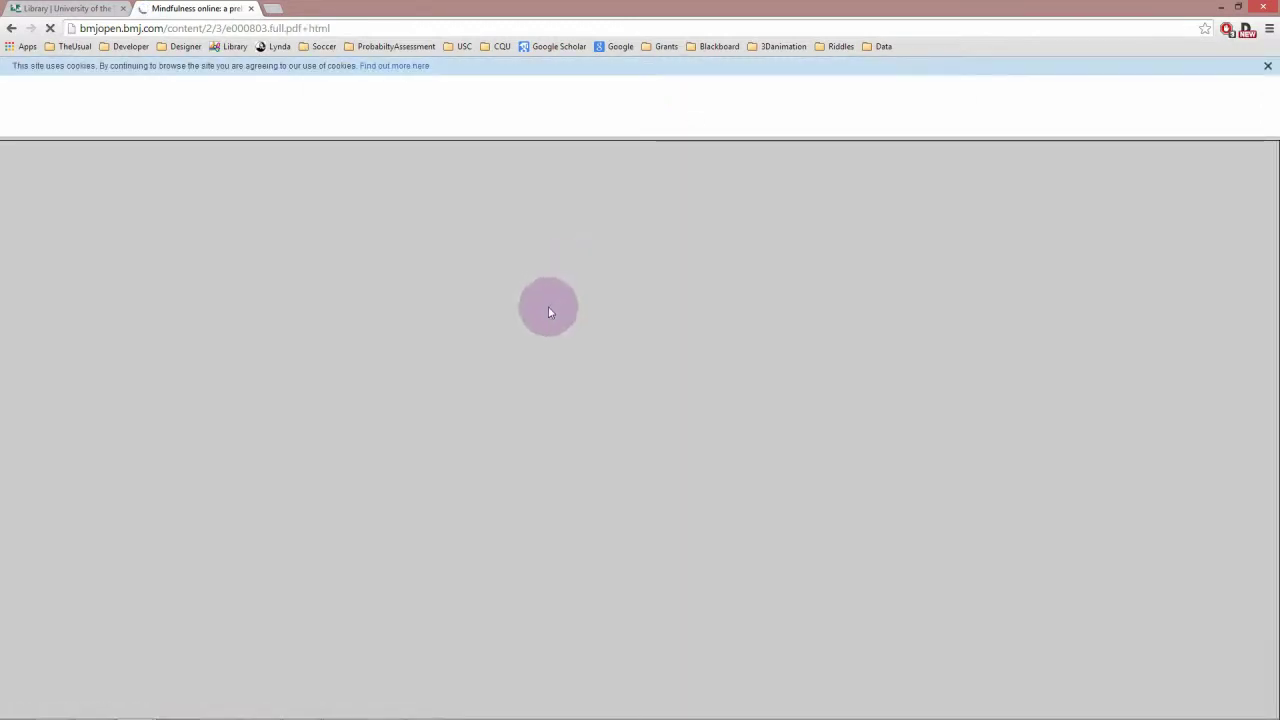
{"action": "scroll", "coordinate": [548, 315], "scroll_direction": "down", "scroll_amount": 3}
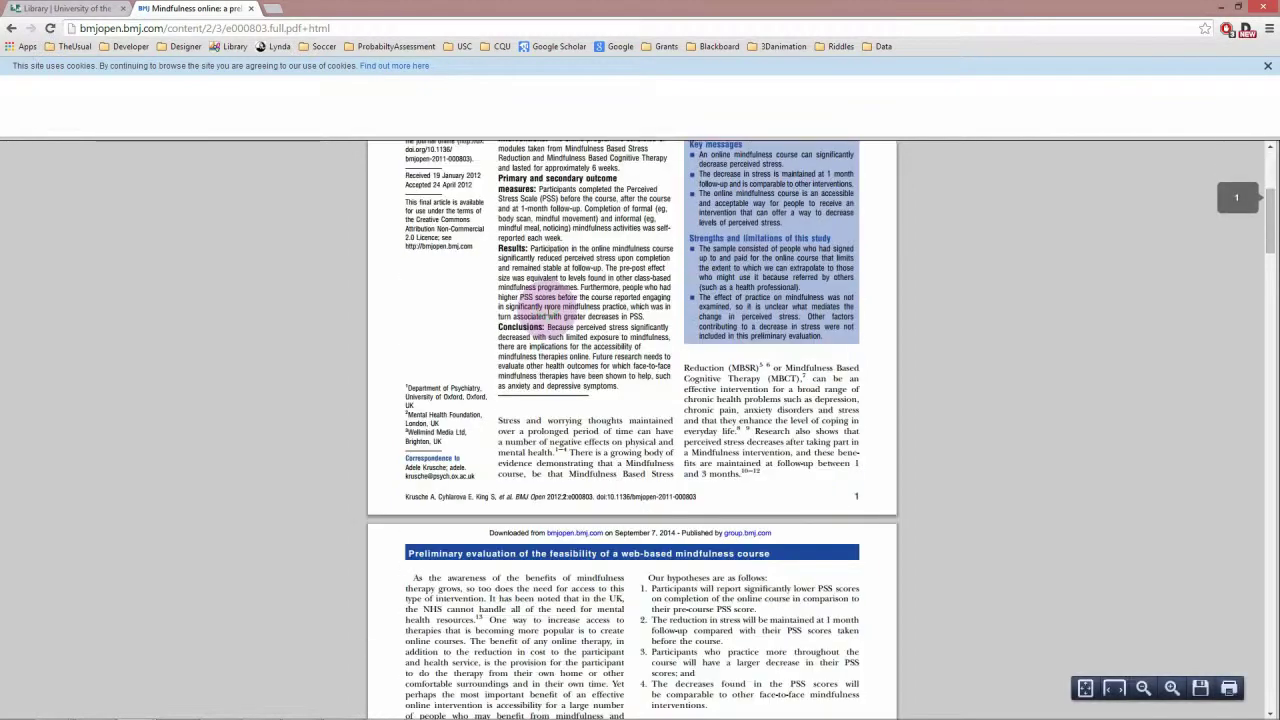
{"action": "scroll", "coordinate": [548, 310], "scroll_direction": "up", "scroll_amount": 3}
{"action": "scroll", "coordinate": [548, 300], "scroll_direction": "down", "scroll_amount": 1}
{"action": "scroll", "coordinate": [548, 310], "scroll_direction": "up", "scroll_amount": 1}
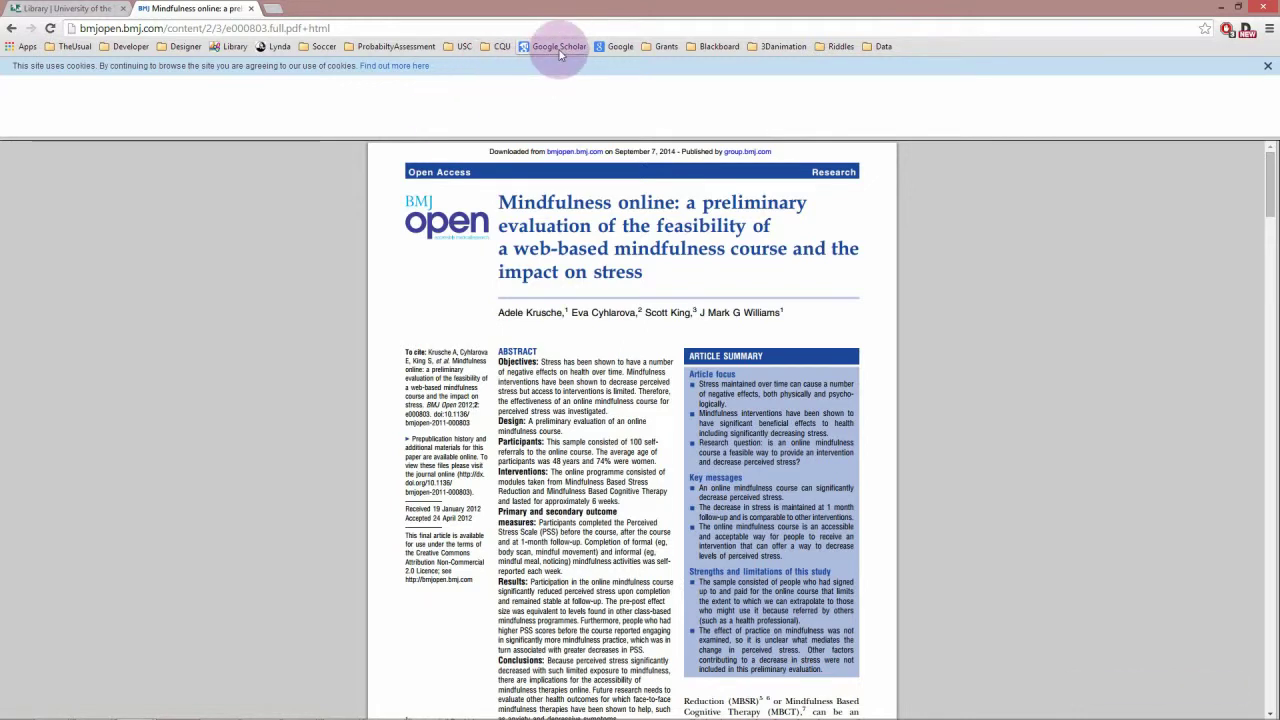
Step: Run a Title search for "Mindfulness online: a preliminary" on the University of the Sunshine Coast library page and log in for full access
{"action": "left_click", "coordinate": [66, 10]}
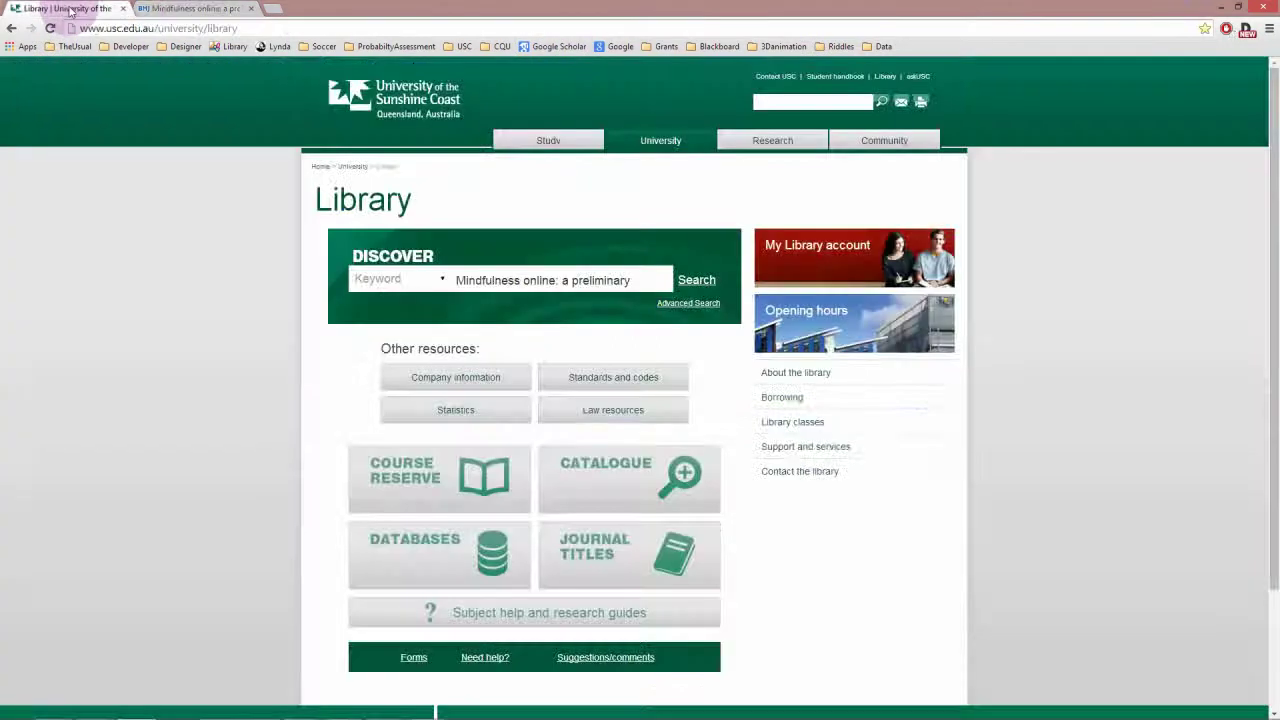
{"action": "key", "text": "ctrl+Tab"}
{"action": "left_click", "coordinate": [66, 10]}
{"action": "key", "text": "ctrl+Tab"}
{"action": "left_click", "coordinate": [70, 10]}
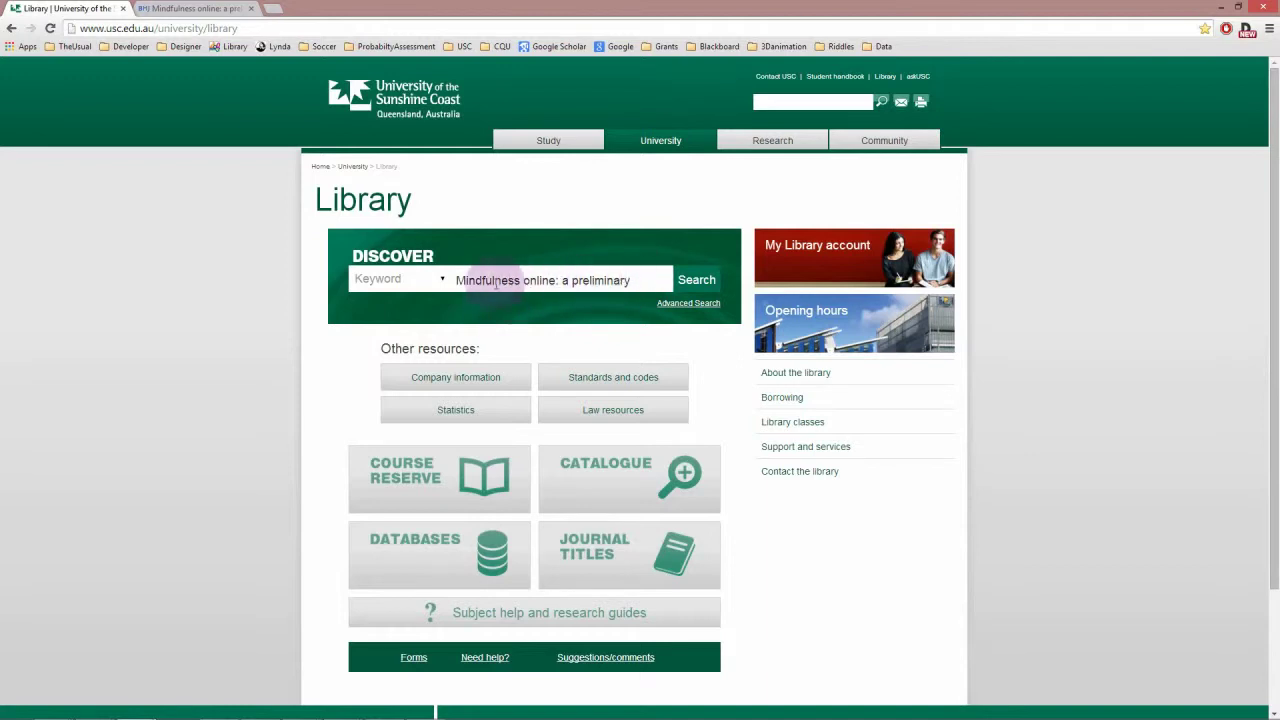
{"action": "left_click", "coordinate": [424, 282]}
{"action": "left_click", "coordinate": [427, 278]}
{"action": "left_click", "coordinate": [427, 279]}
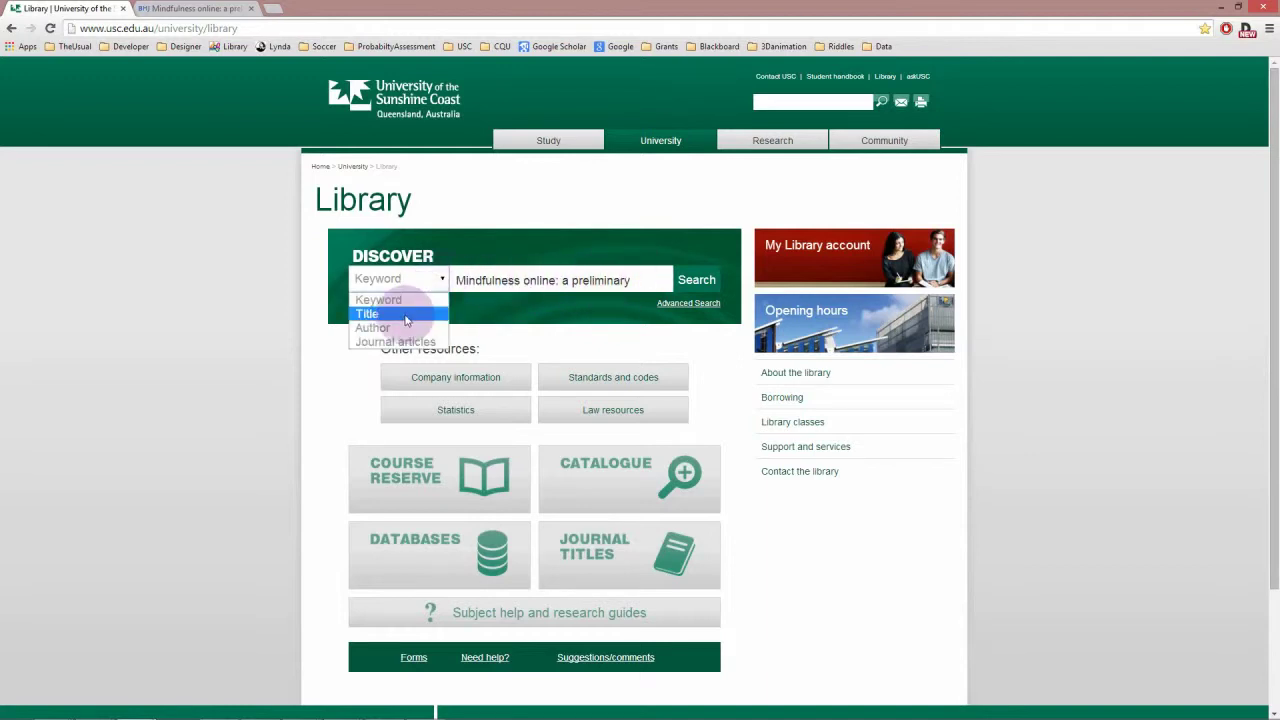
{"action": "left_click", "coordinate": [421, 314]}
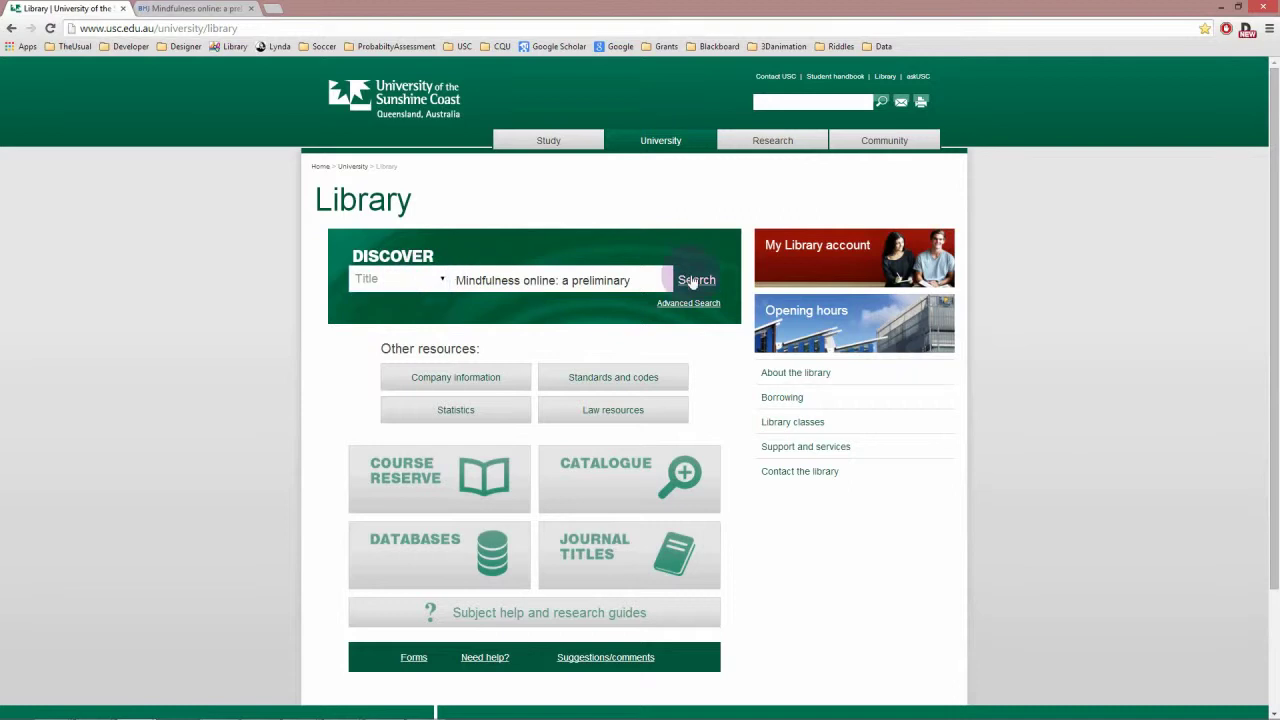
{"action": "left_click", "coordinate": [692, 281]}
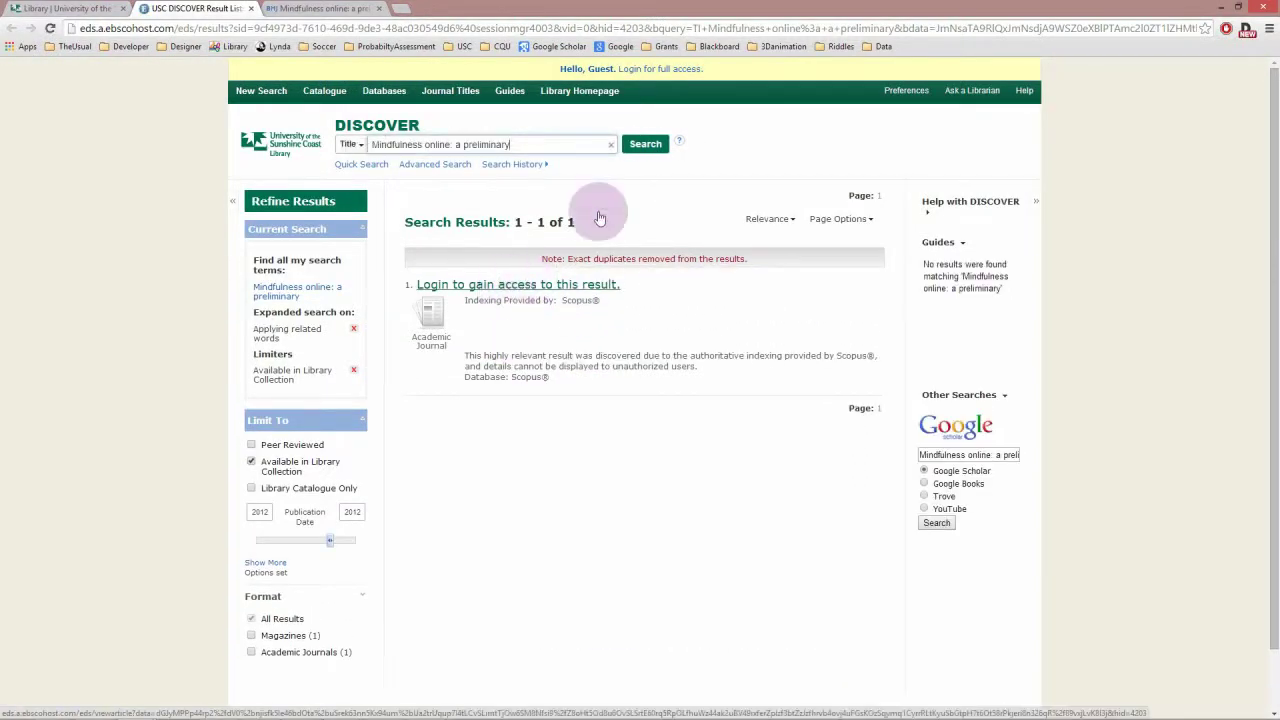
{"action": "left_click", "coordinate": [655, 70]}
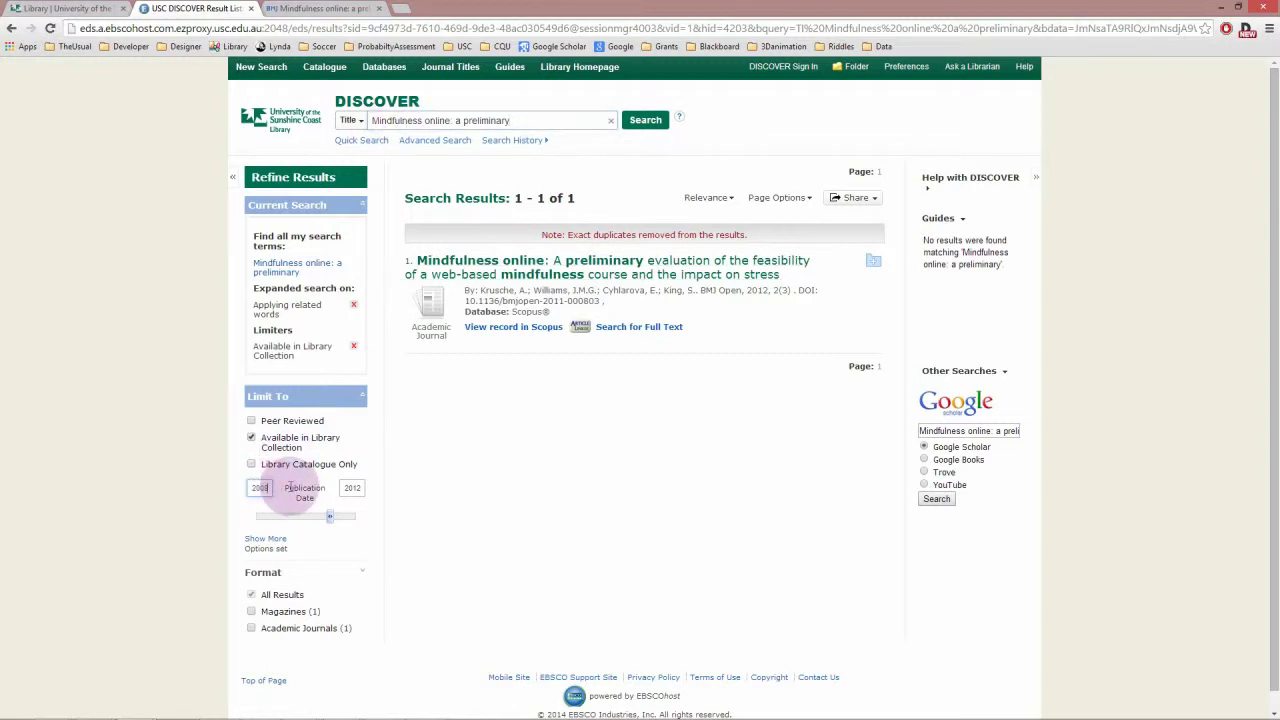
Step: Try to widen the publication date limit of the library results to 2009–2014
{"action": "type", "text": "0"}
{"action": "key", "text": "BackSpace"}
{"action": "key", "text": "BackSpace"}
{"action": "type", "text": "09"}
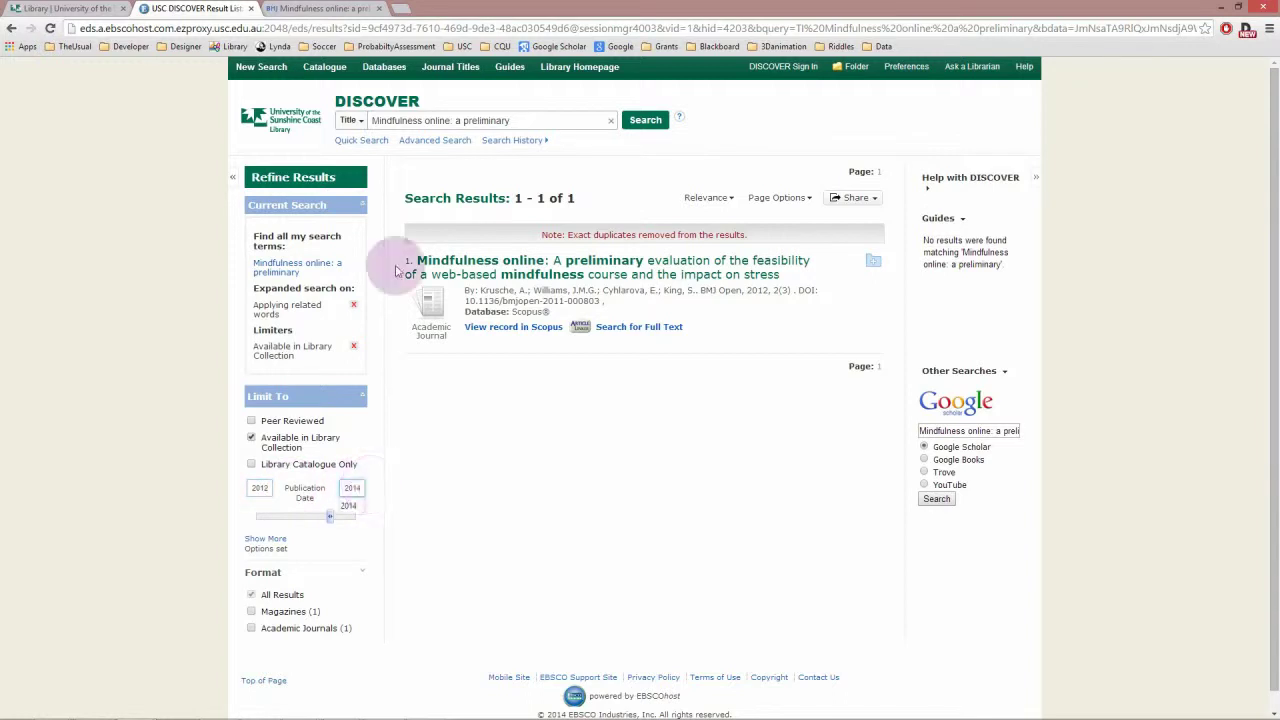
{"action": "left_click", "coordinate": [357, 487]}
{"action": "key", "text": "BackSpace"}
{"action": "type", "text": "4"}
Step: Run a Keyword search for "Mindfulness" in the library and limit the results to Academic Journals
{"action": "double_click", "coordinate": [507, 119]}
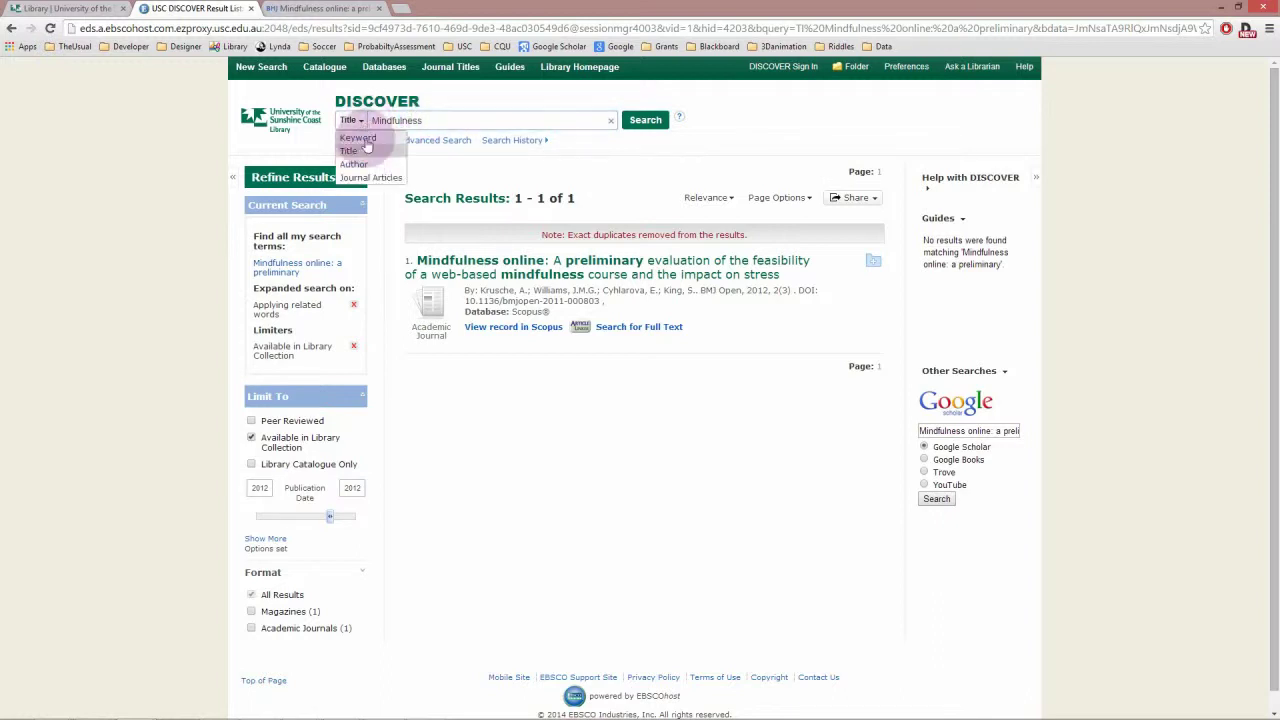
{"action": "left_click", "coordinate": [357, 137]}
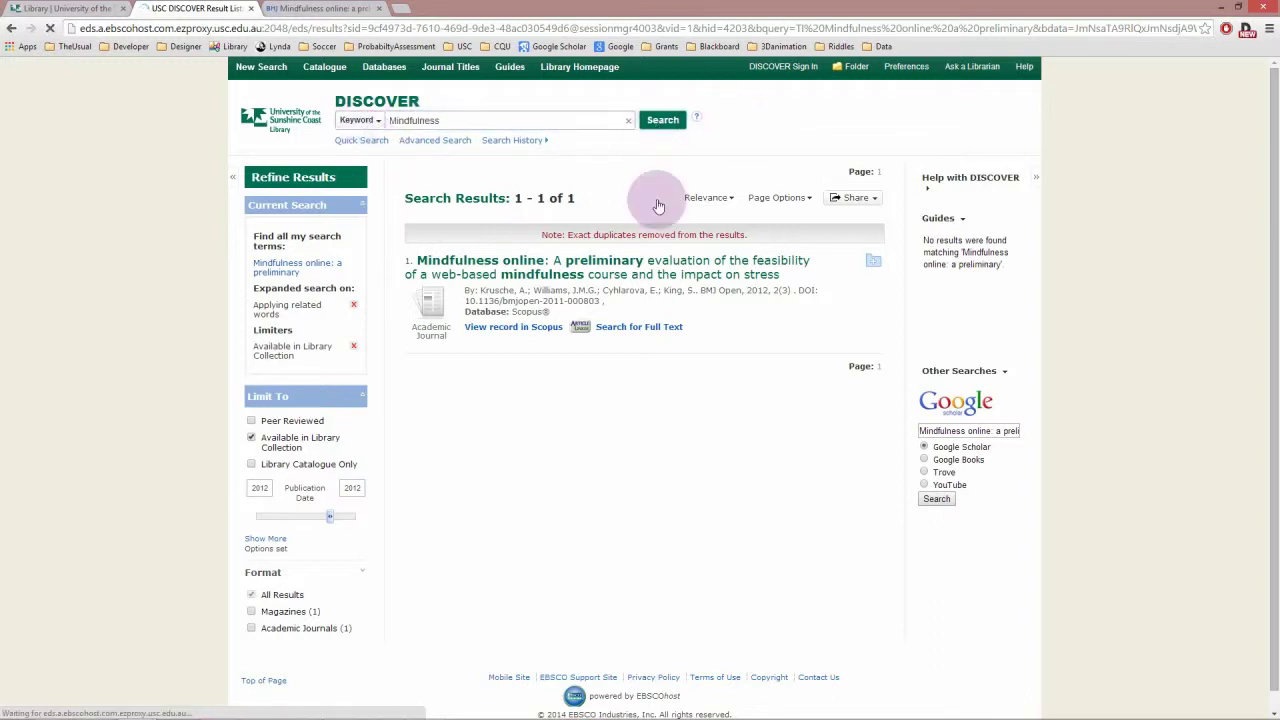
{"action": "left_click", "coordinate": [652, 120]}
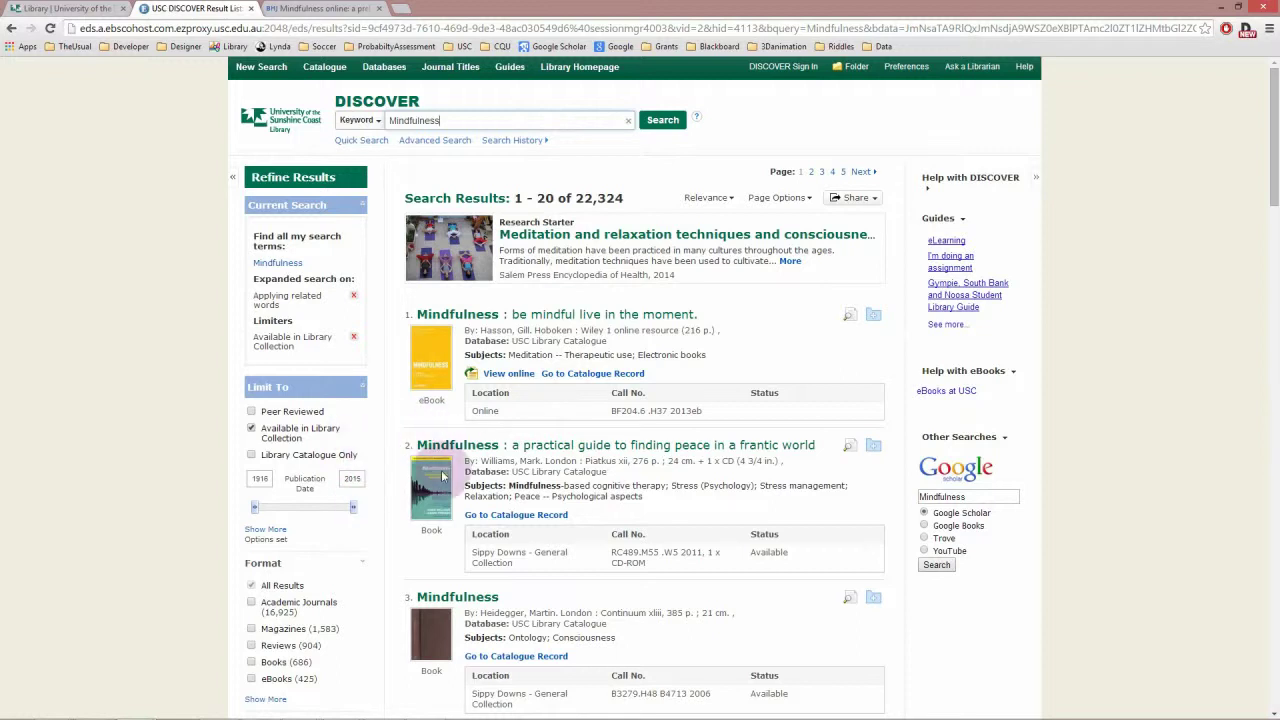
{"action": "left_click", "coordinate": [253, 604]}
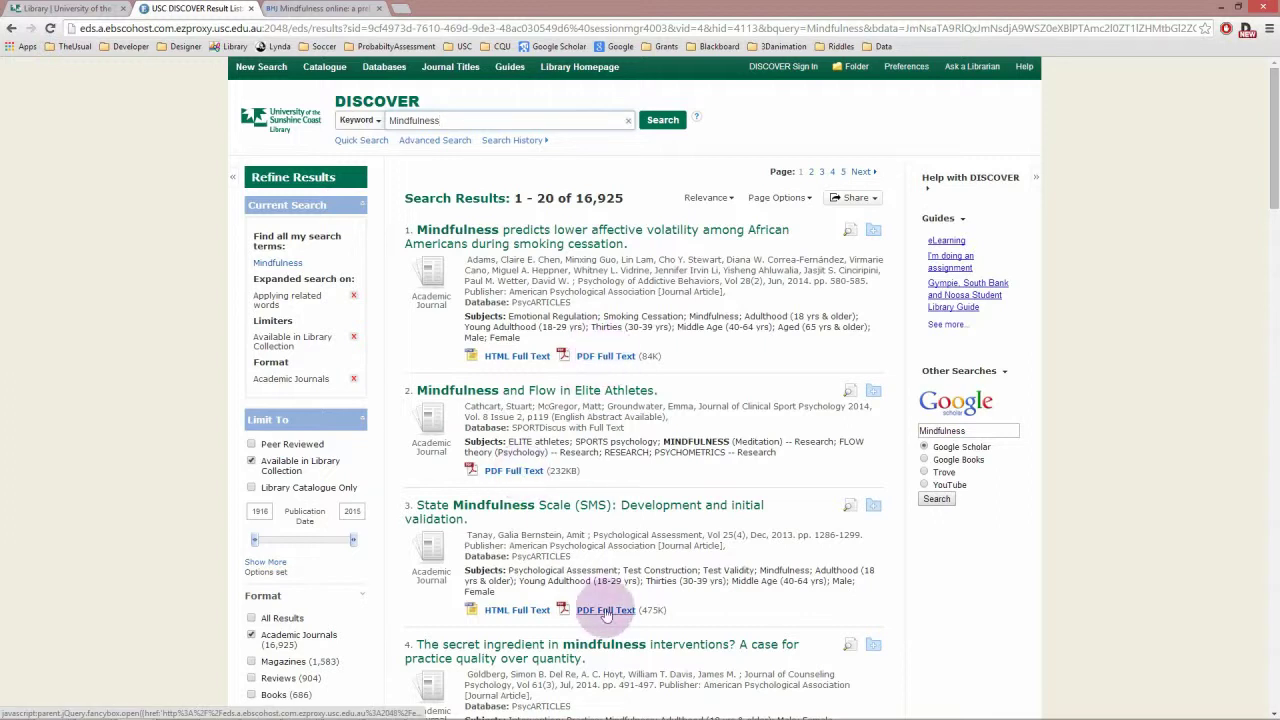
Step: Browse the academic journal results and examine which full-text options each article offers
{"action": "scroll", "coordinate": [605, 615], "scroll_direction": "down", "scroll_amount": 1}
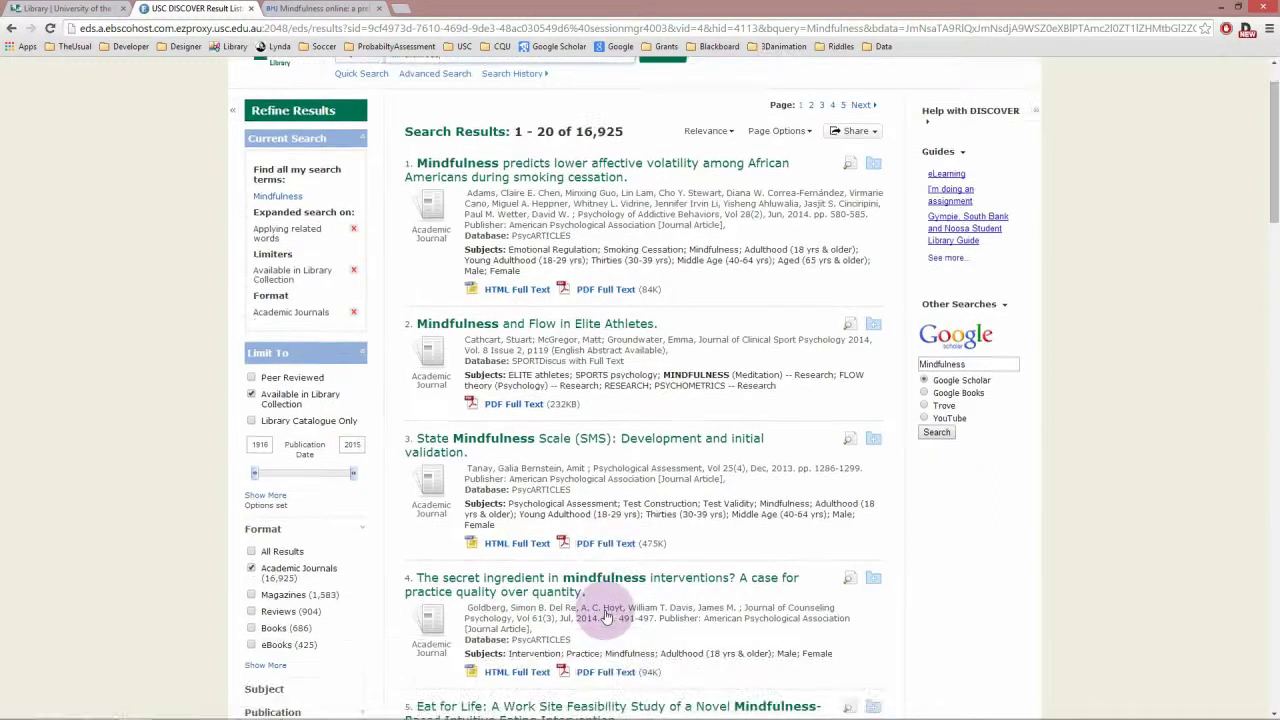
{"action": "scroll", "coordinate": [605, 615], "scroll_direction": "up", "scroll_amount": 1}
{"action": "scroll", "coordinate": [605, 615], "scroll_direction": "down", "scroll_amount": 2}
{"action": "scroll", "coordinate": [605, 615], "scroll_direction": "up", "scroll_amount": 1}
{"action": "scroll", "coordinate": [605, 612], "scroll_direction": "down", "scroll_amount": 1}
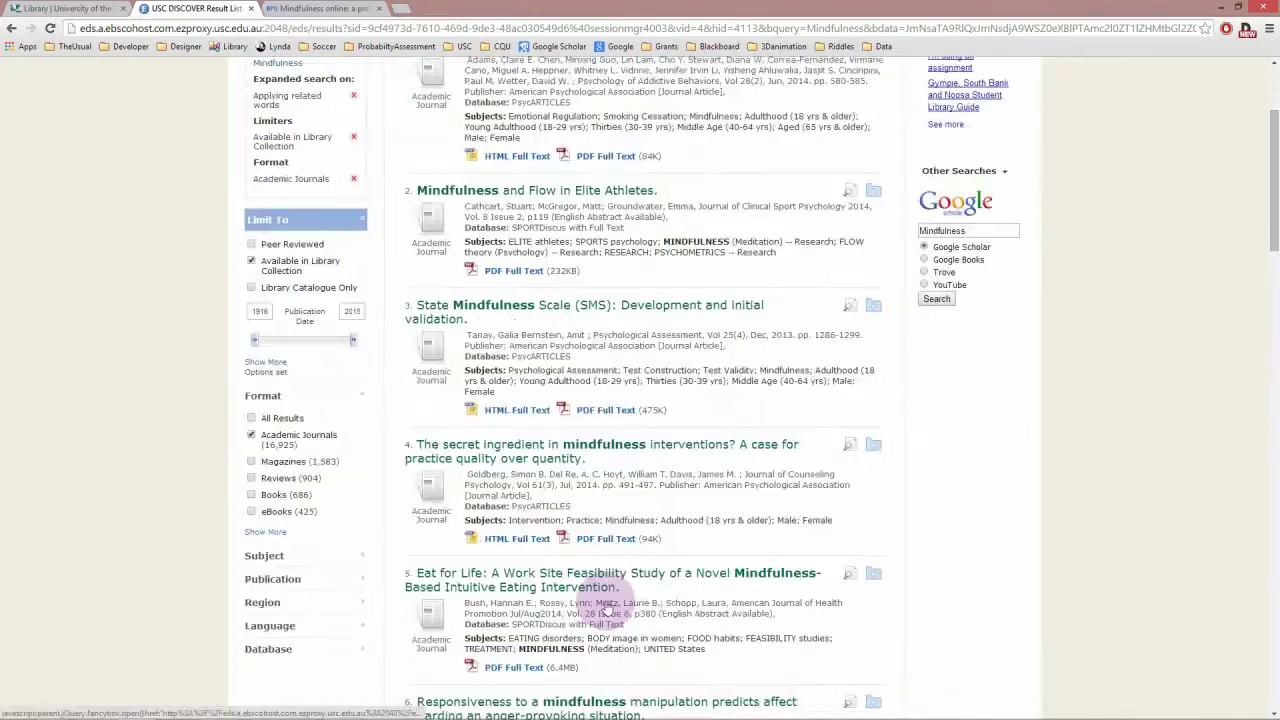
{"action": "scroll", "coordinate": [605, 612], "scroll_direction": "up", "scroll_amount": 1}
{"action": "scroll", "coordinate": [605, 612], "scroll_direction": "down", "scroll_amount": 3}
{"action": "scroll", "coordinate": [606, 602], "scroll_direction": "up", "scroll_amount": 2}
{"action": "scroll", "coordinate": [605, 602], "scroll_direction": "down", "scroll_amount": 5}
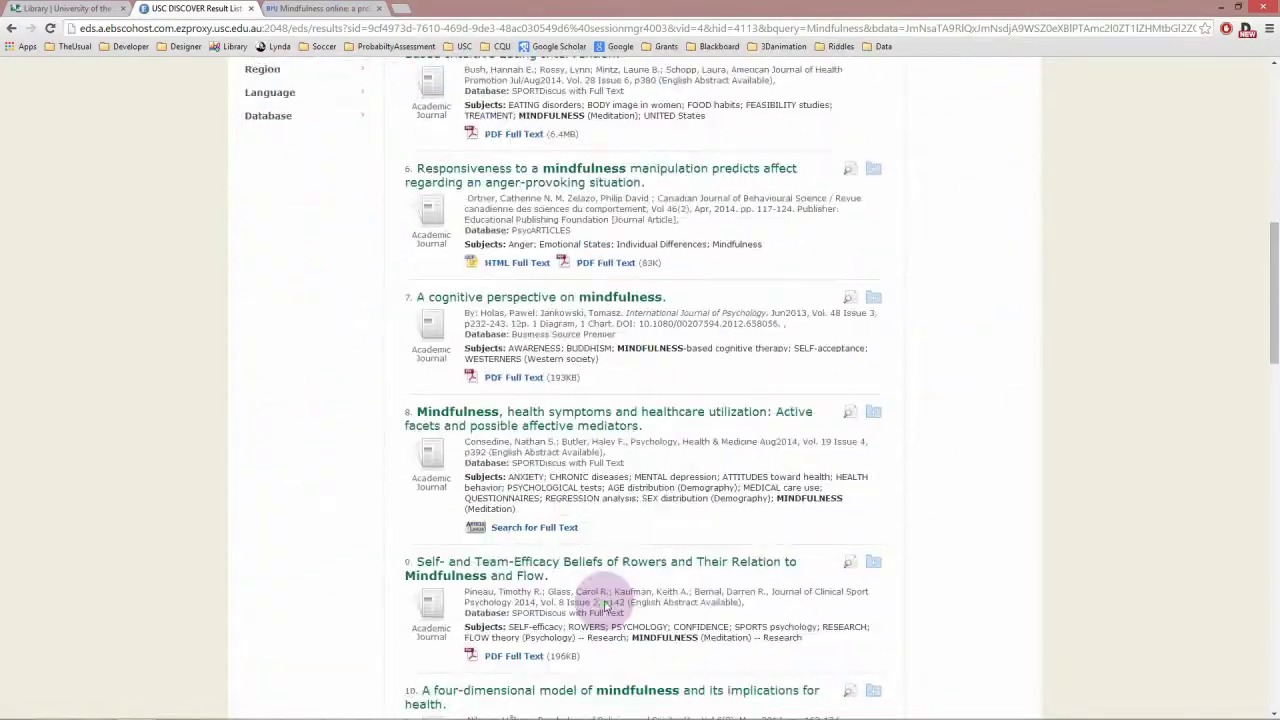
{"action": "scroll", "coordinate": [605, 602], "scroll_direction": "up", "scroll_amount": 3}
{"action": "scroll", "coordinate": [605, 602], "scroll_direction": "down", "scroll_amount": 3}
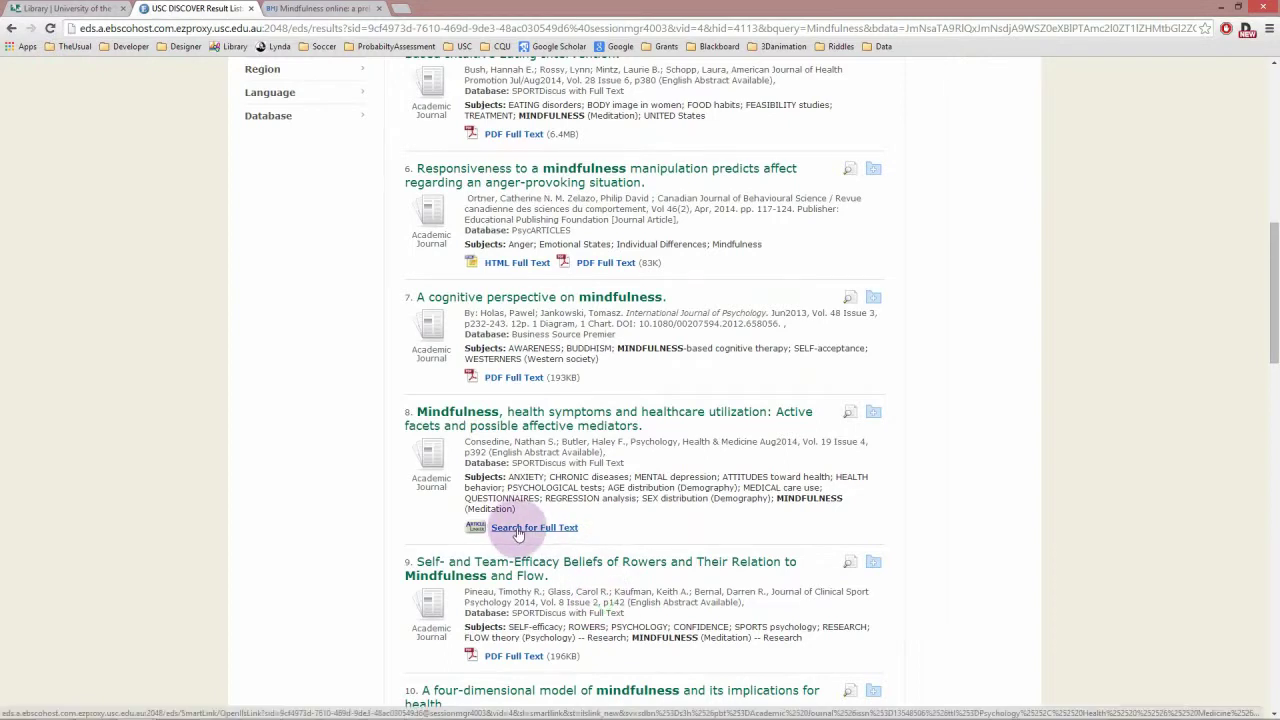
Step: Find the full text of "Mindfulness, health symptoms and healthcare utilization", download its PDF and view the article's first page
{"action": "left_click", "coordinate": [523, 535]}
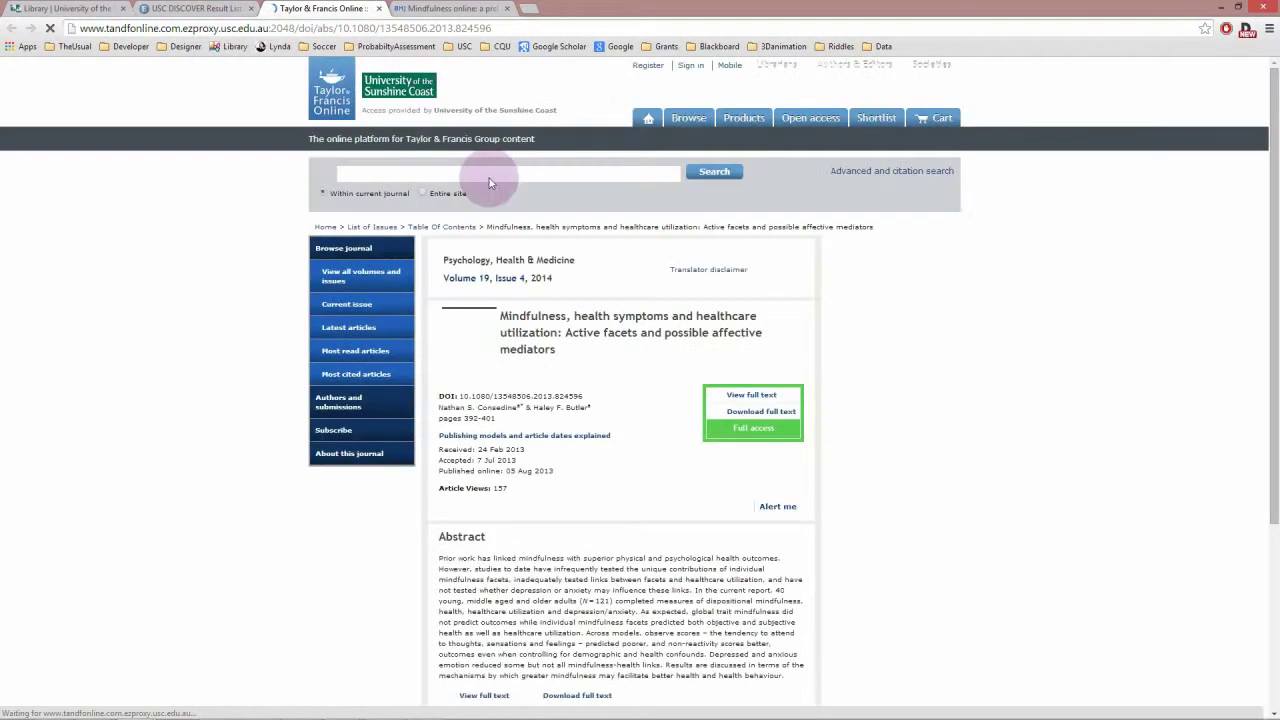
{"action": "left_click", "coordinate": [762, 414]}
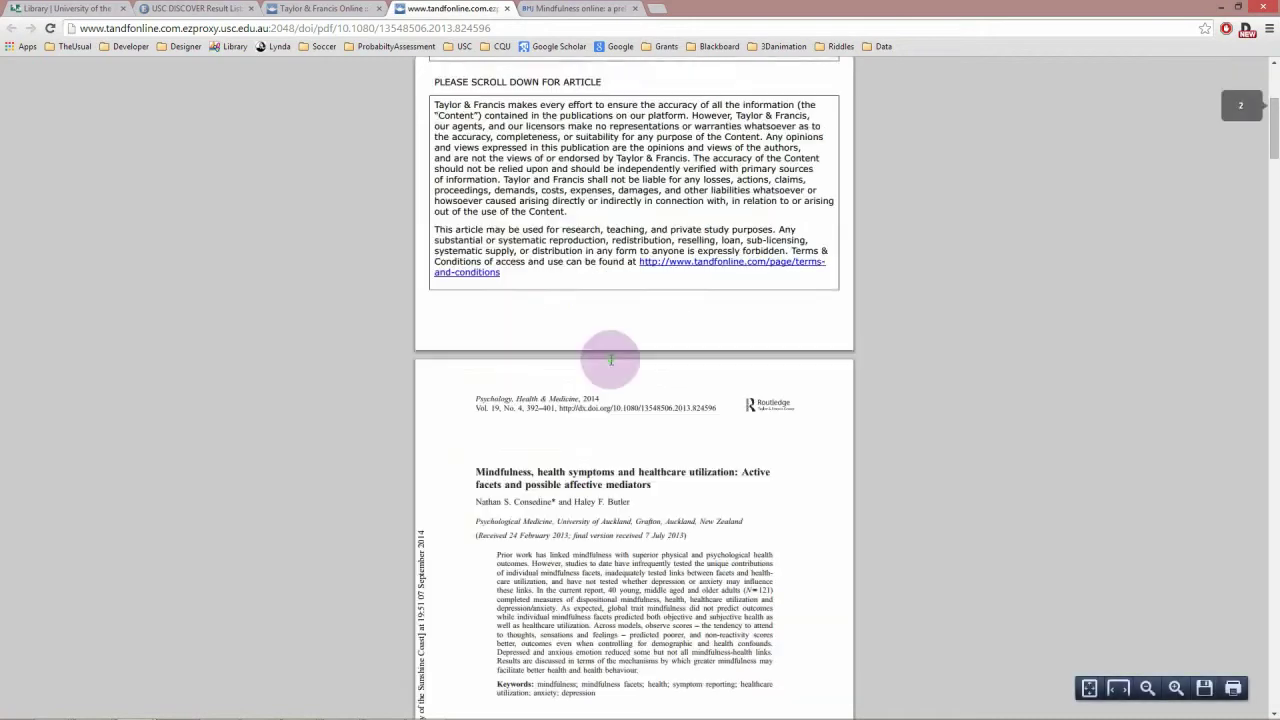
{"action": "scroll", "coordinate": [625, 362], "scroll_direction": "down", "scroll_amount": 7}
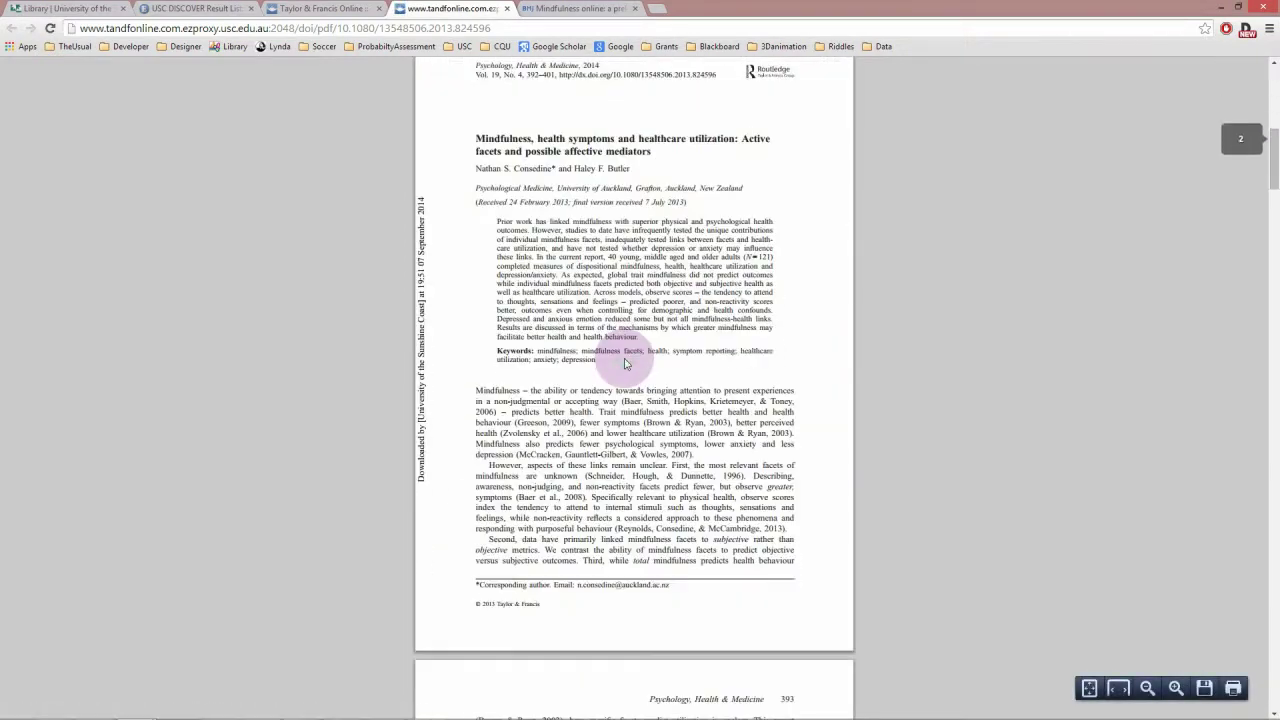
{"action": "scroll", "coordinate": [625, 362], "scroll_direction": "up", "scroll_amount": 2}
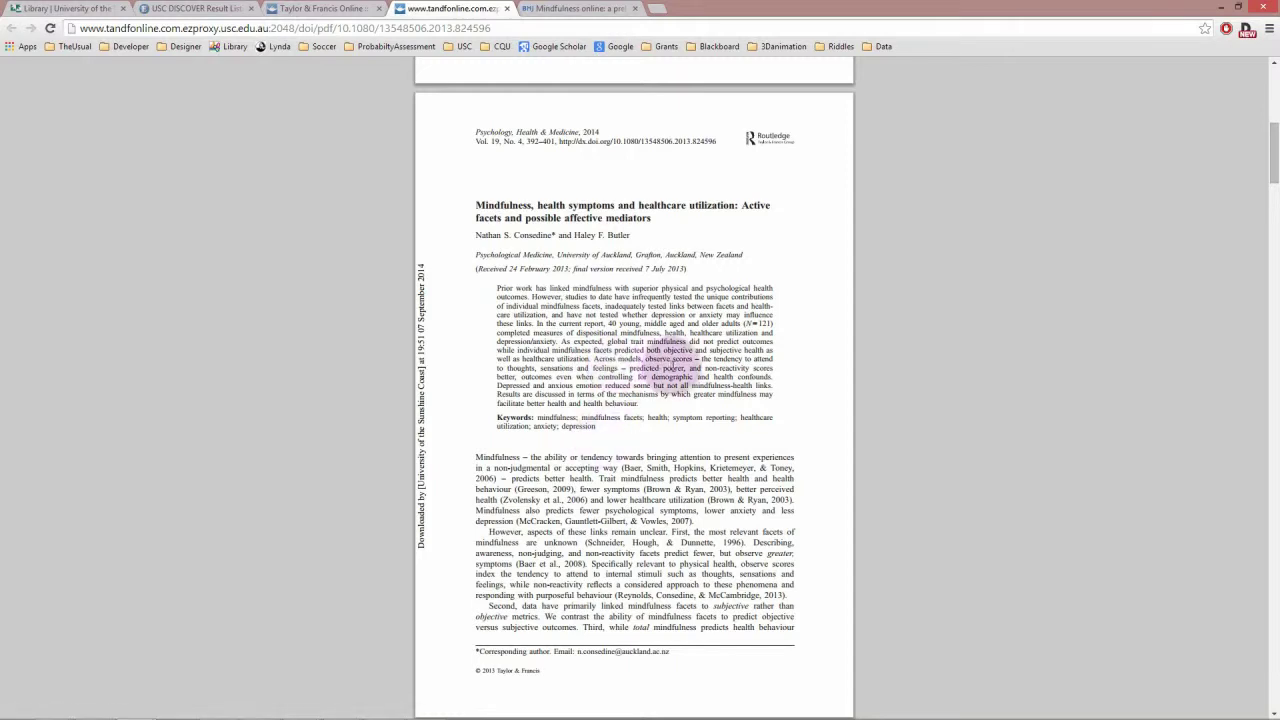
Step: Look over the downloaded article's abstract page and its cover page with the citation details
{"action": "scroll", "coordinate": [700, 372], "scroll_direction": "up", "scroll_amount": 3}
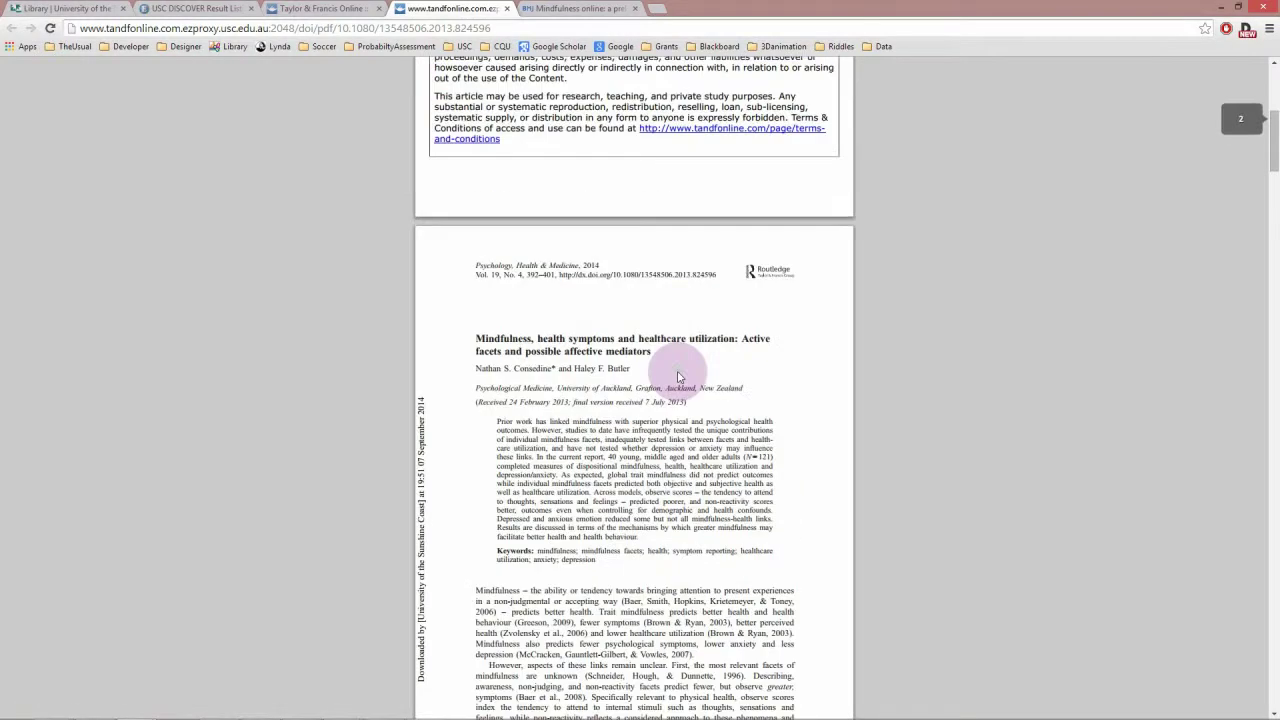
{"action": "scroll", "coordinate": [690, 375], "scroll_direction": "down", "scroll_amount": 1}
{"action": "scroll", "coordinate": [680, 377], "scroll_direction": "up", "scroll_amount": 2}
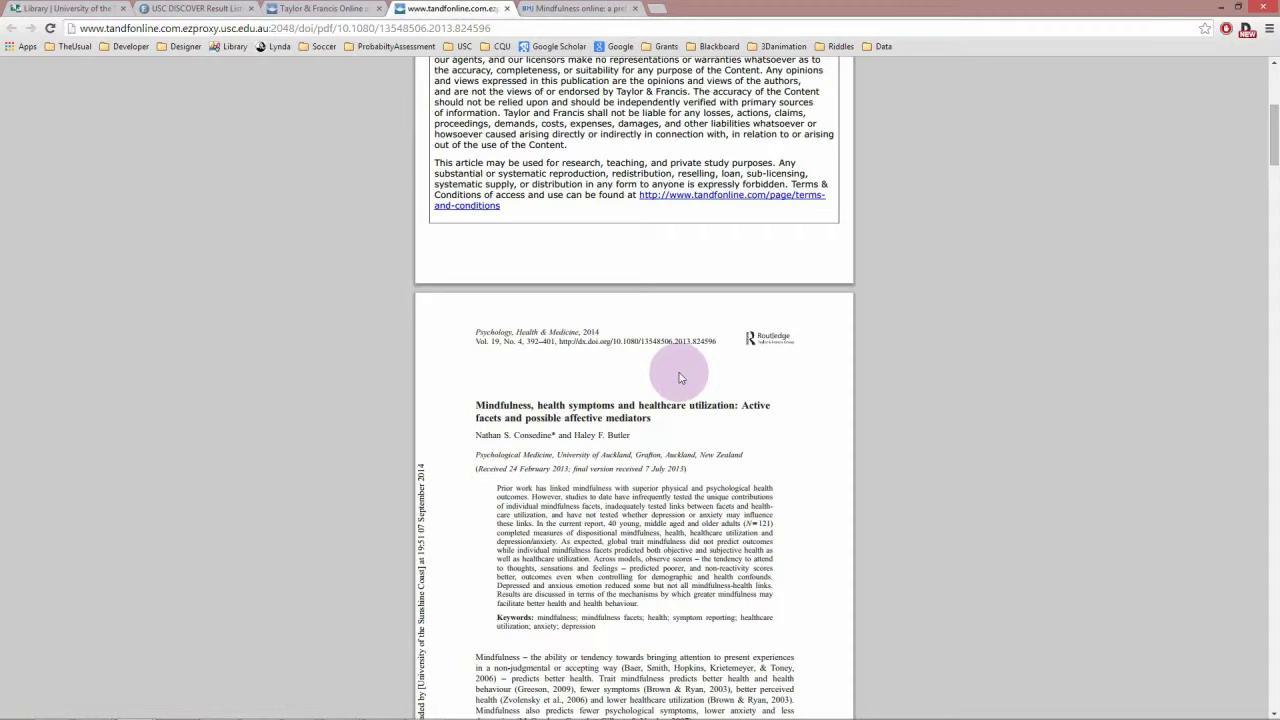
{"action": "scroll", "coordinate": [668, 372], "scroll_direction": "down", "scroll_amount": 3}
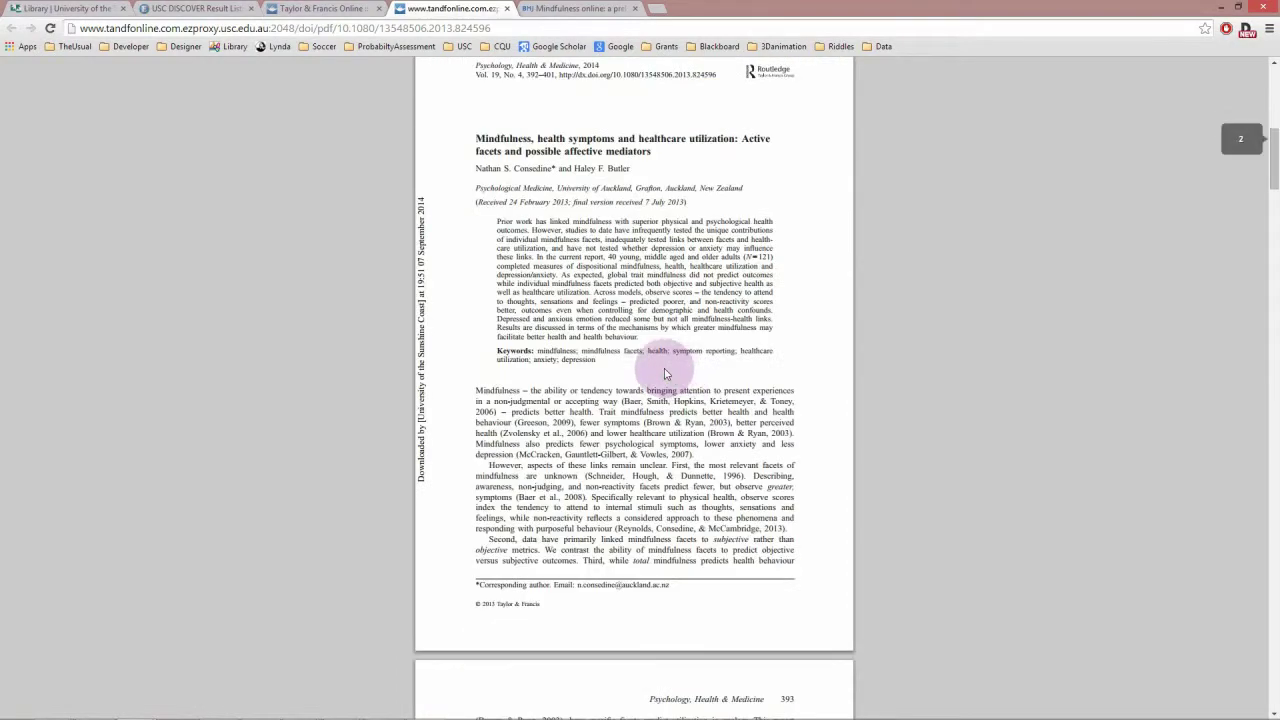
{"action": "scroll", "coordinate": [665, 372], "scroll_direction": "up", "scroll_amount": 3}
{"action": "scroll", "coordinate": [660, 374], "scroll_direction": "down", "scroll_amount": 3}
{"action": "scroll", "coordinate": [660, 374], "scroll_direction": "up", "scroll_amount": 6}
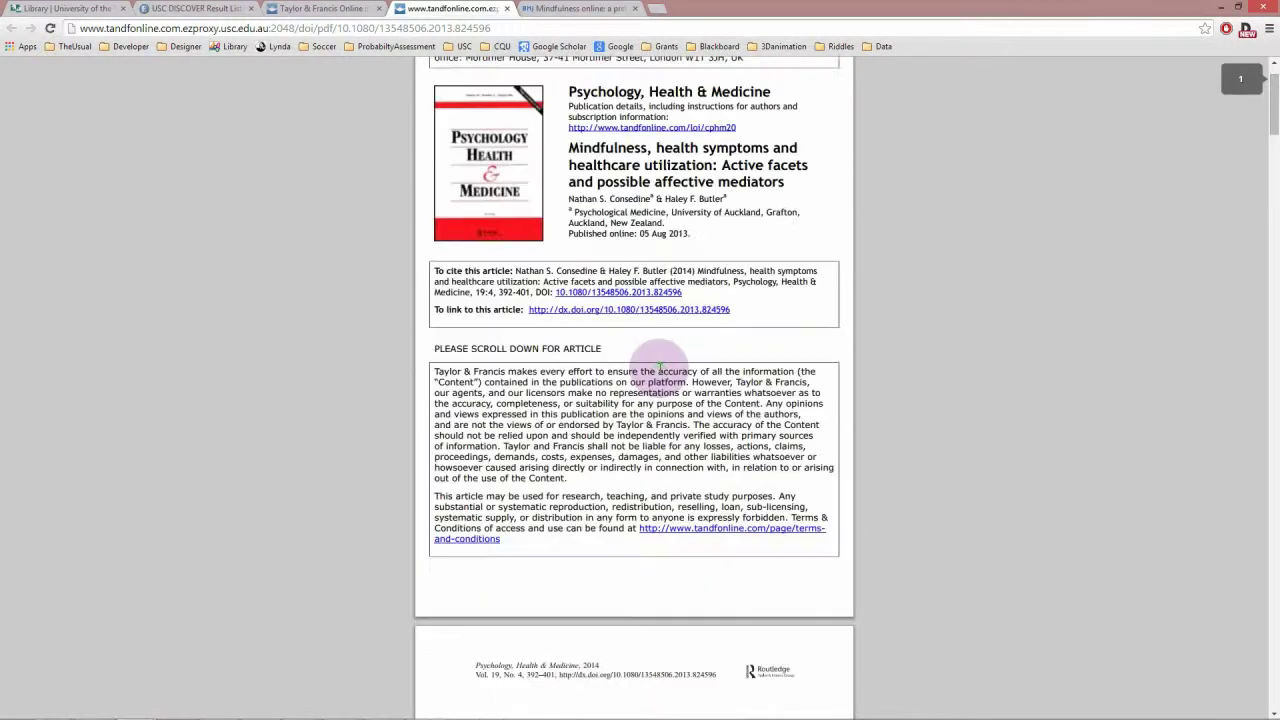
{"action": "scroll", "coordinate": [660, 372], "scroll_direction": "down", "scroll_amount": 3}
{"action": "scroll", "coordinate": [660, 370], "scroll_direction": "up", "scroll_amount": 4}
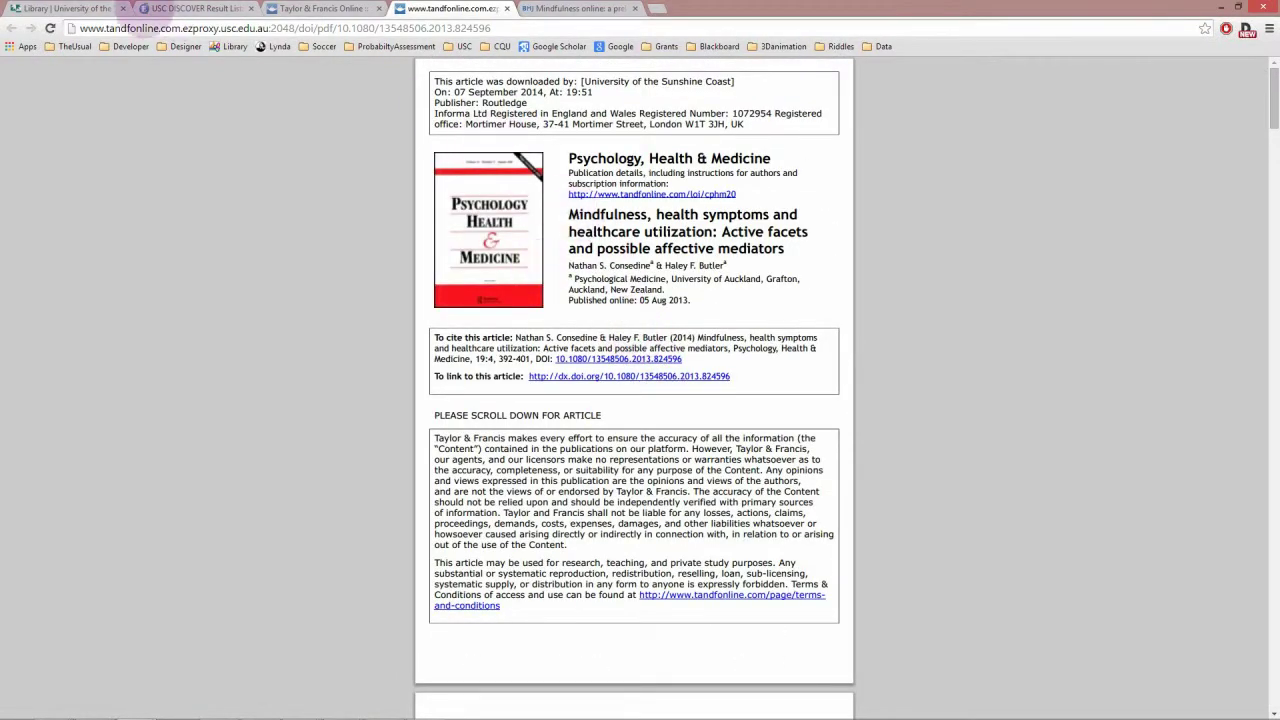
Step: Go to the "Mindfulness online" article and open Google Scholar in its place
{"action": "key", "text": "ctrl+Tab"}
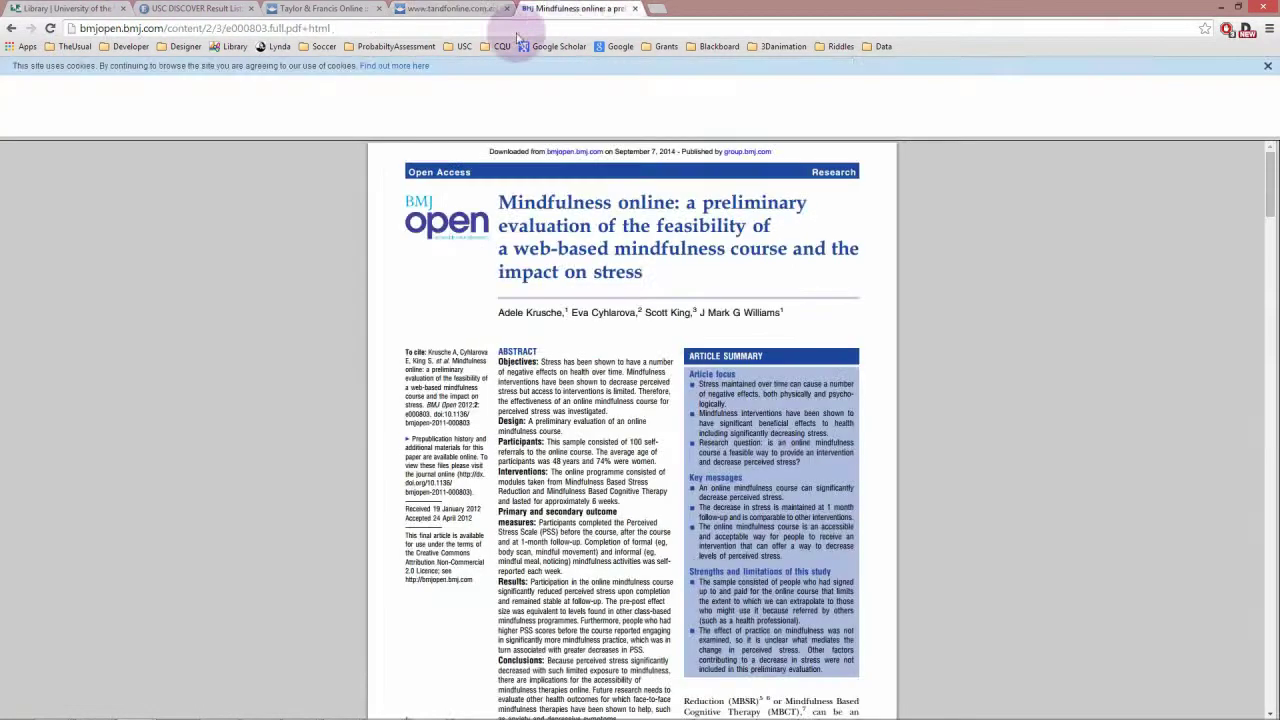
{"action": "key", "text": "ctrl+shift+Tab"}
{"action": "key", "text": "ctrl+Tab"}
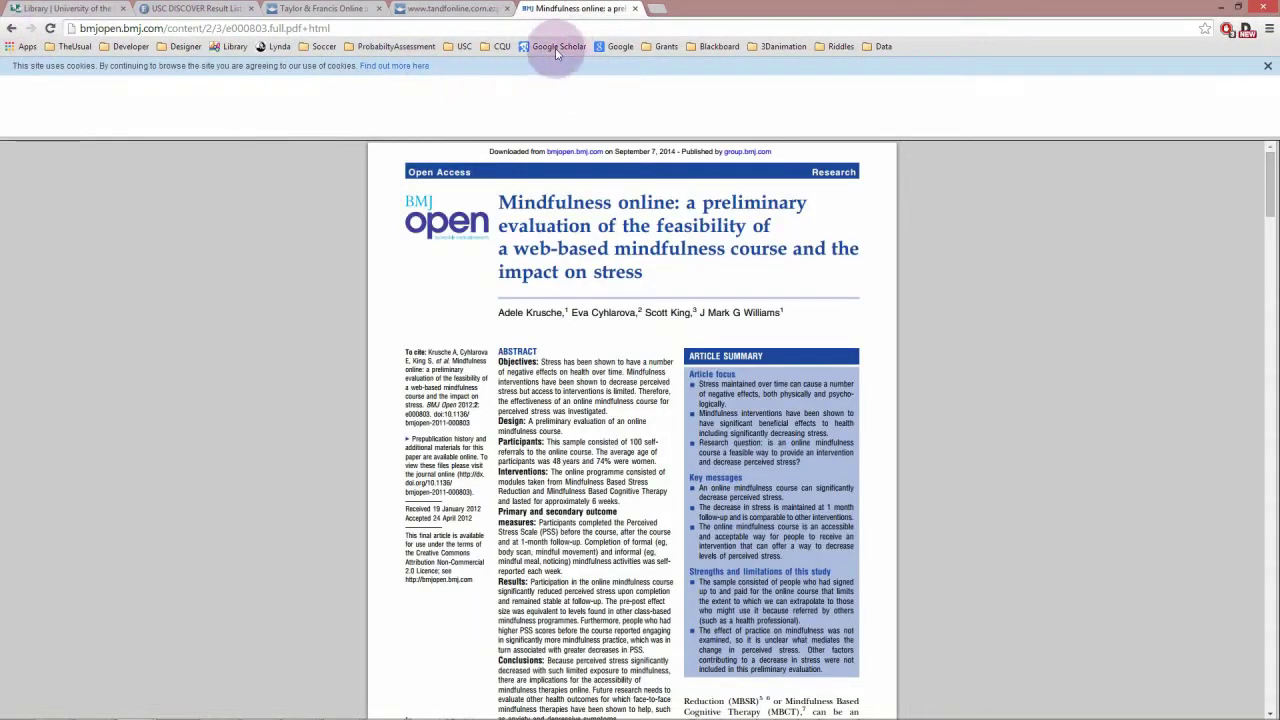
{"action": "left_click", "coordinate": [556, 47]}
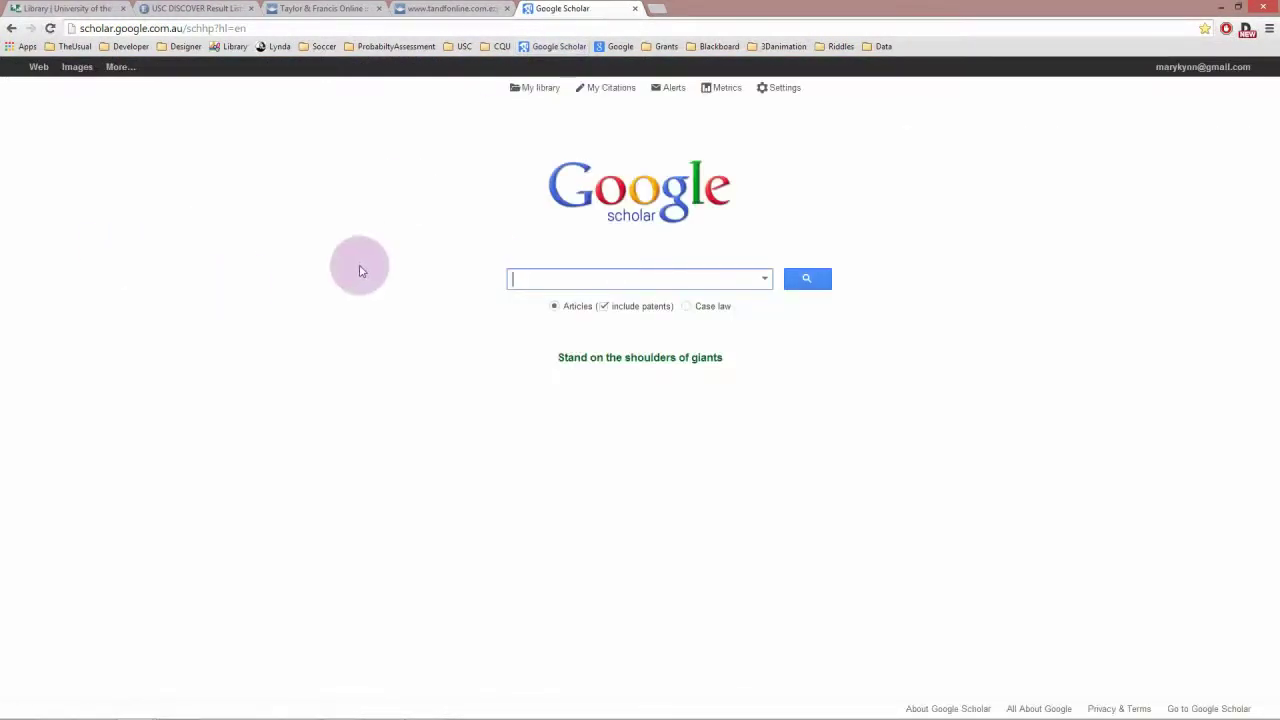
Step: Switch to the PUB708worksheet_7 document in Word and open the third listed paper through its DOI link
{"action": "mouse_move", "coordinate": [214, 710]}
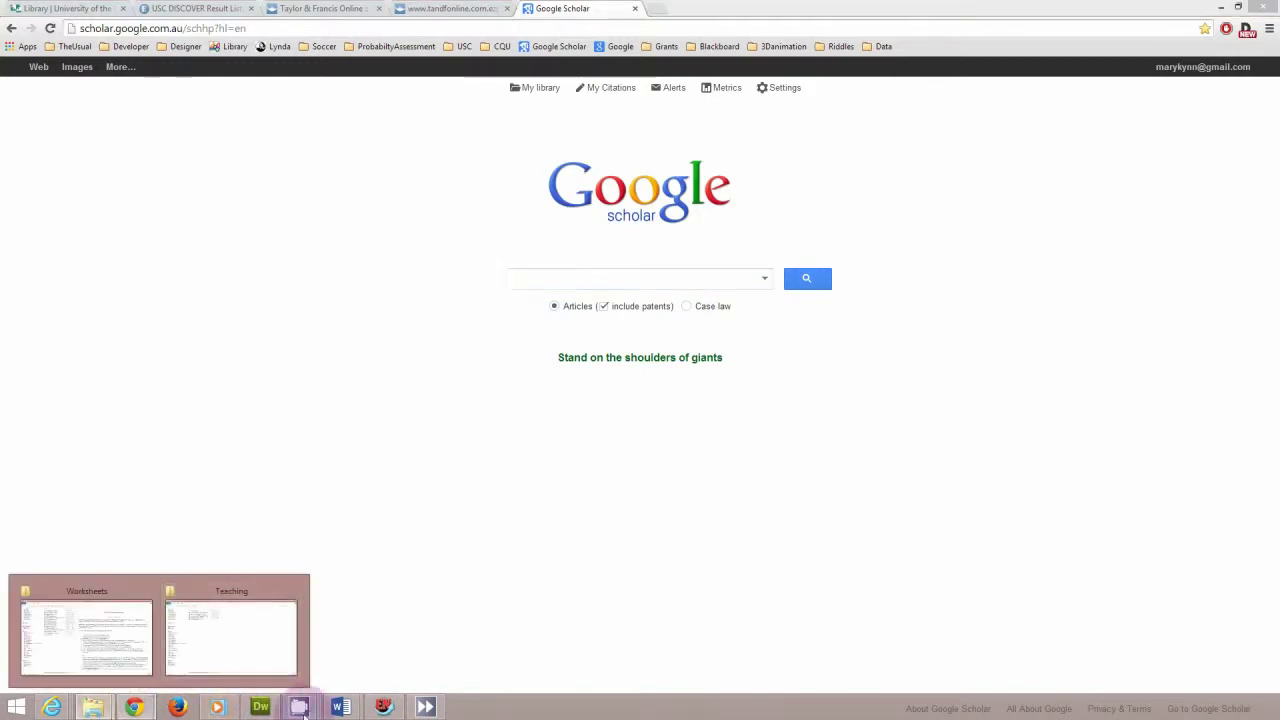
{"action": "mouse_move", "coordinate": [340, 708]}
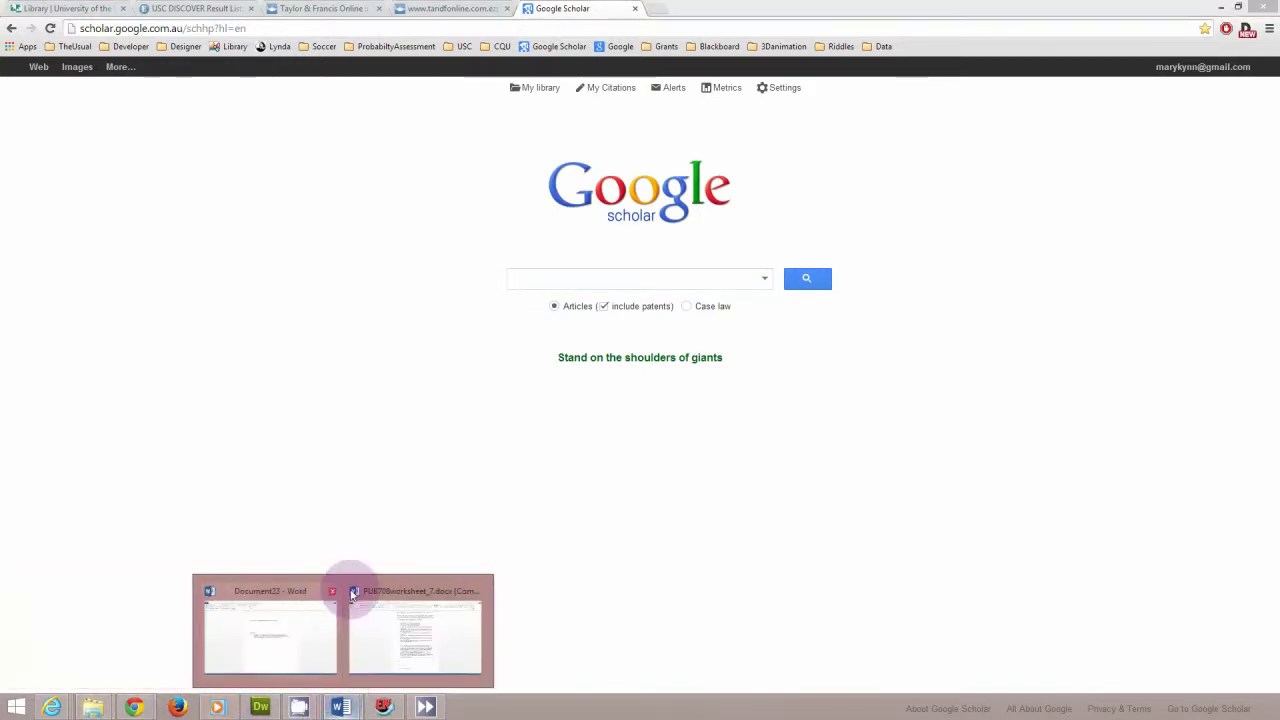
{"action": "left_click", "coordinate": [390, 592]}
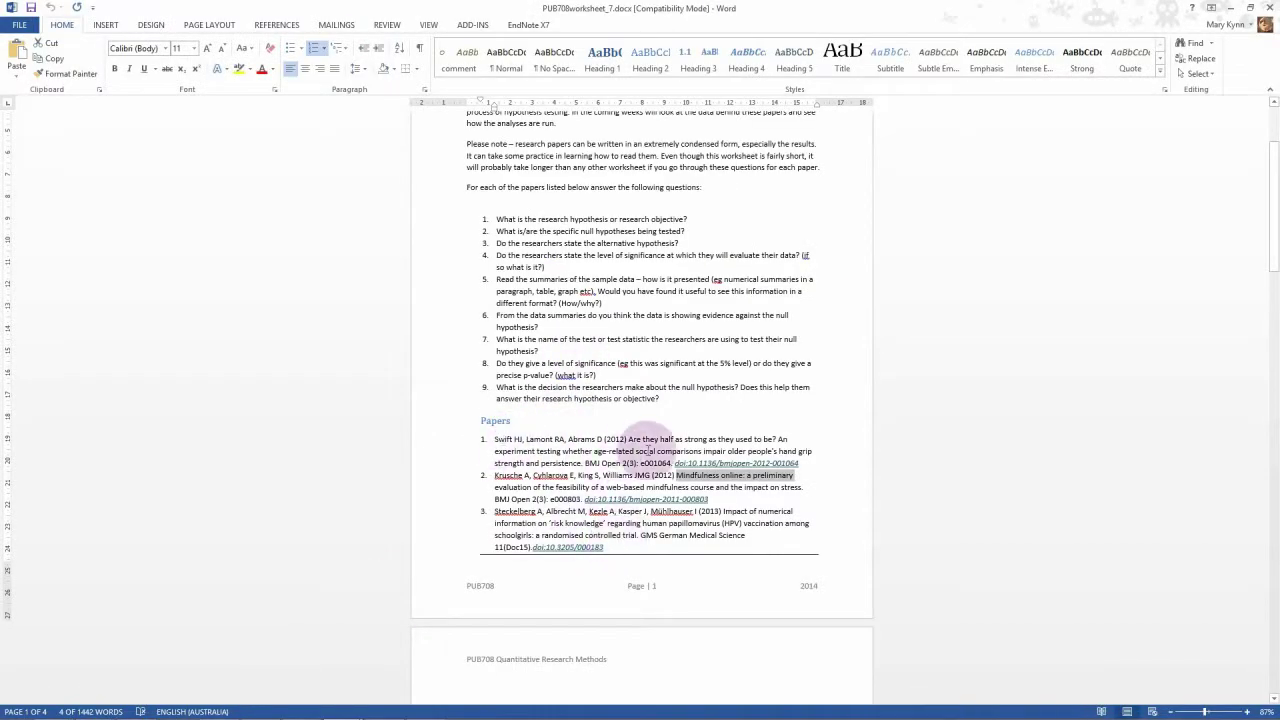
{"action": "left_click", "coordinate": [667, 440]}
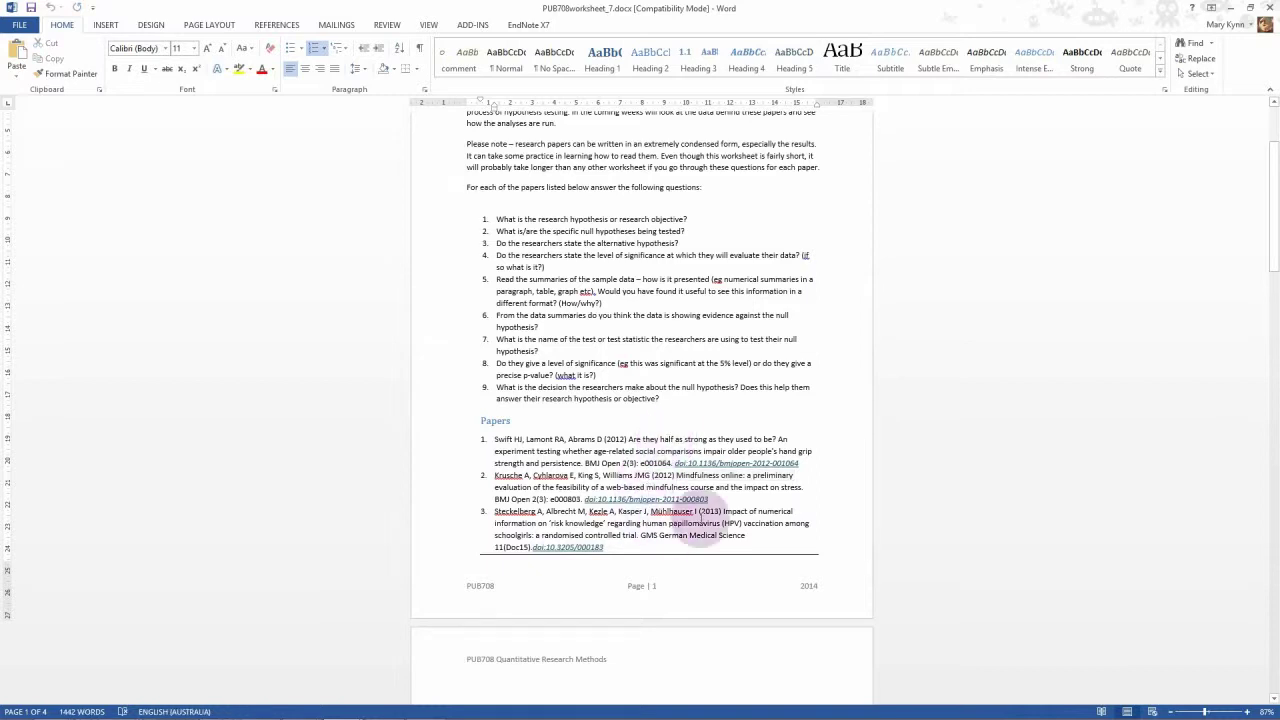
{"action": "left_click_drag", "start_coordinate": [718, 512], "coordinate": [612, 525]}
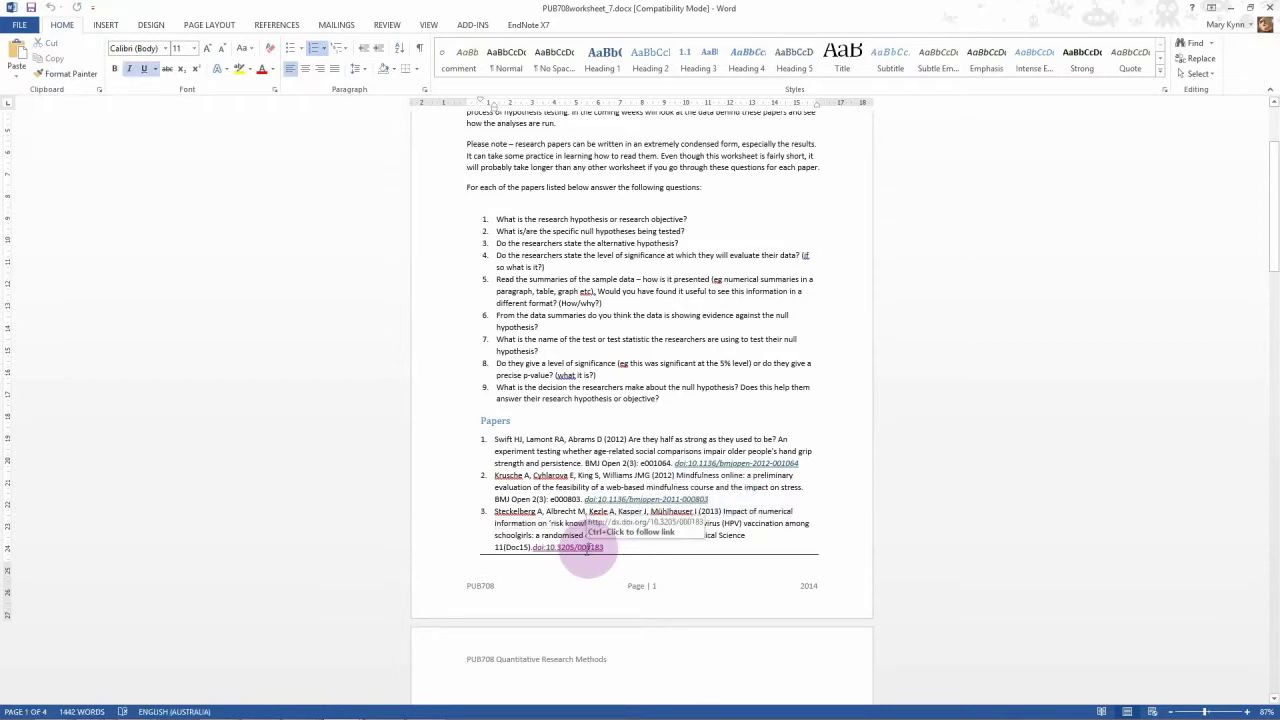
{"action": "left_click", "coordinate": [588, 548], "text": "ctrl"}
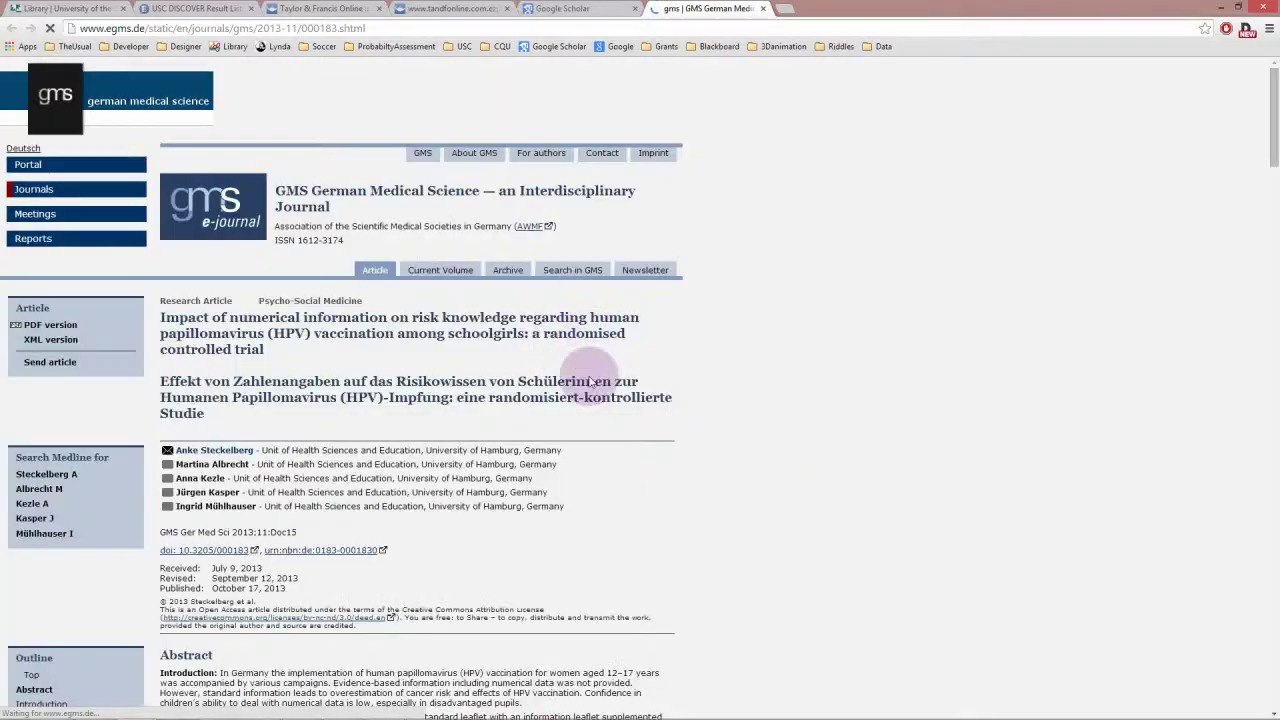
Step: Skim the HPV vaccination article's abstracts and introduction on the German Medical Science page, ending back at its title
{"action": "scroll", "coordinate": [591, 441], "scroll_direction": "down", "scroll_amount": 7}
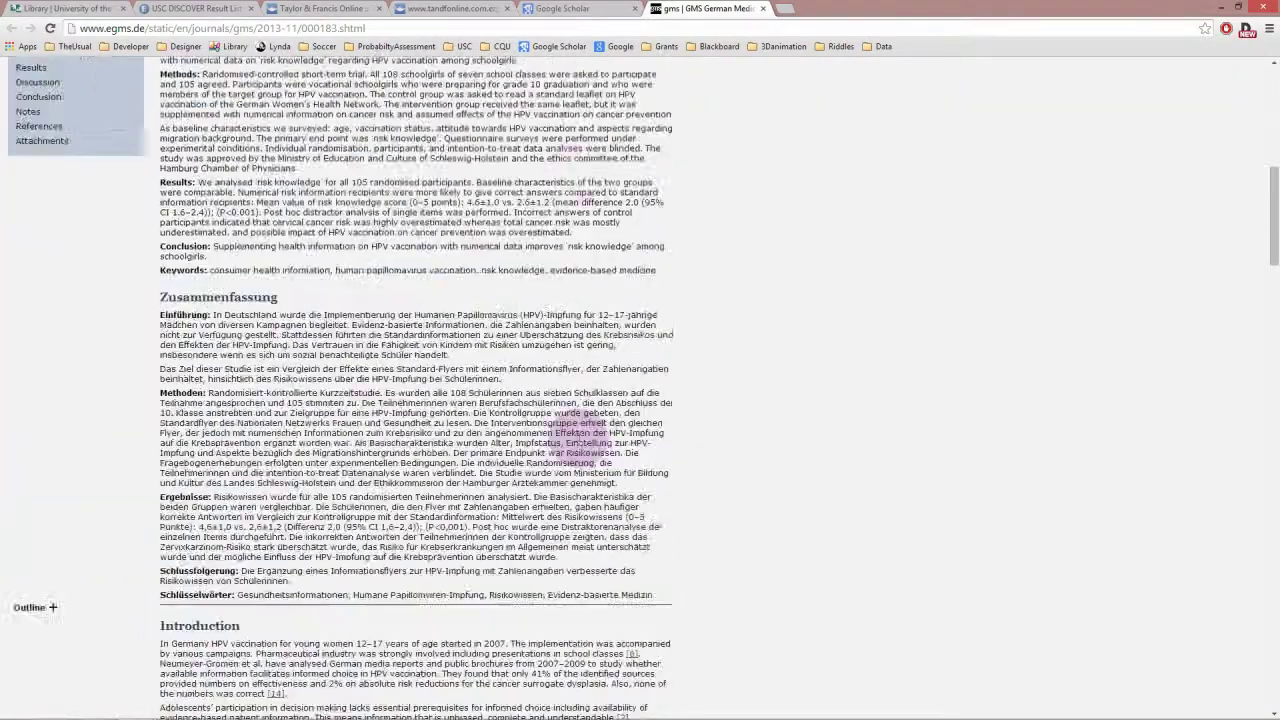
{"action": "scroll", "coordinate": [580, 440], "scroll_direction": "down", "scroll_amount": 2}
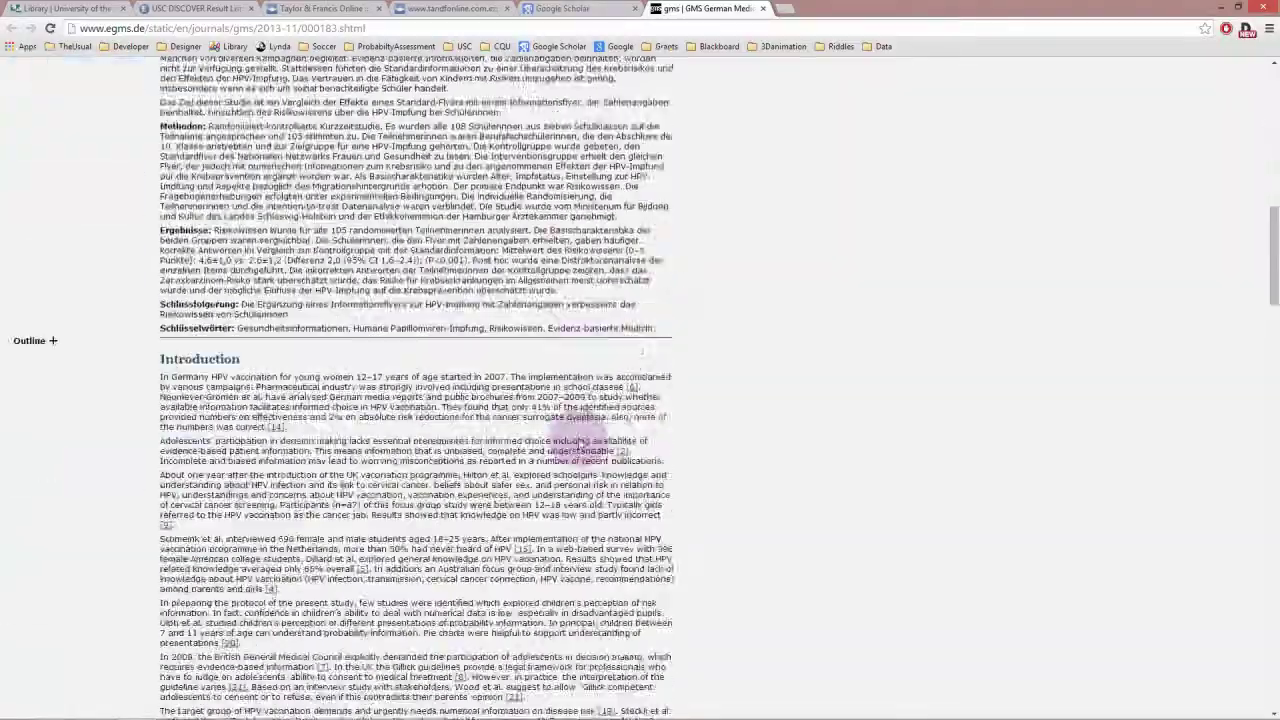
{"action": "scroll", "coordinate": [580, 442], "scroll_direction": "up", "scroll_amount": 2}
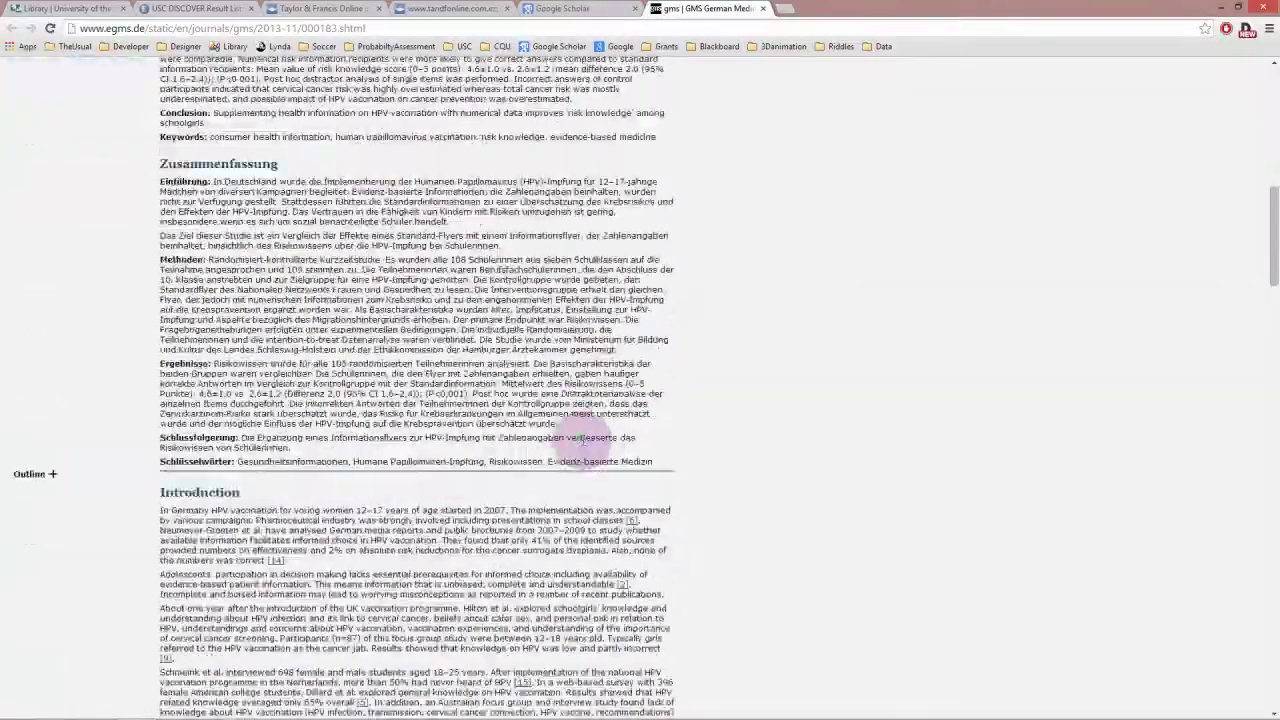
{"action": "scroll", "coordinate": [580, 440], "scroll_direction": "up", "scroll_amount": 8}
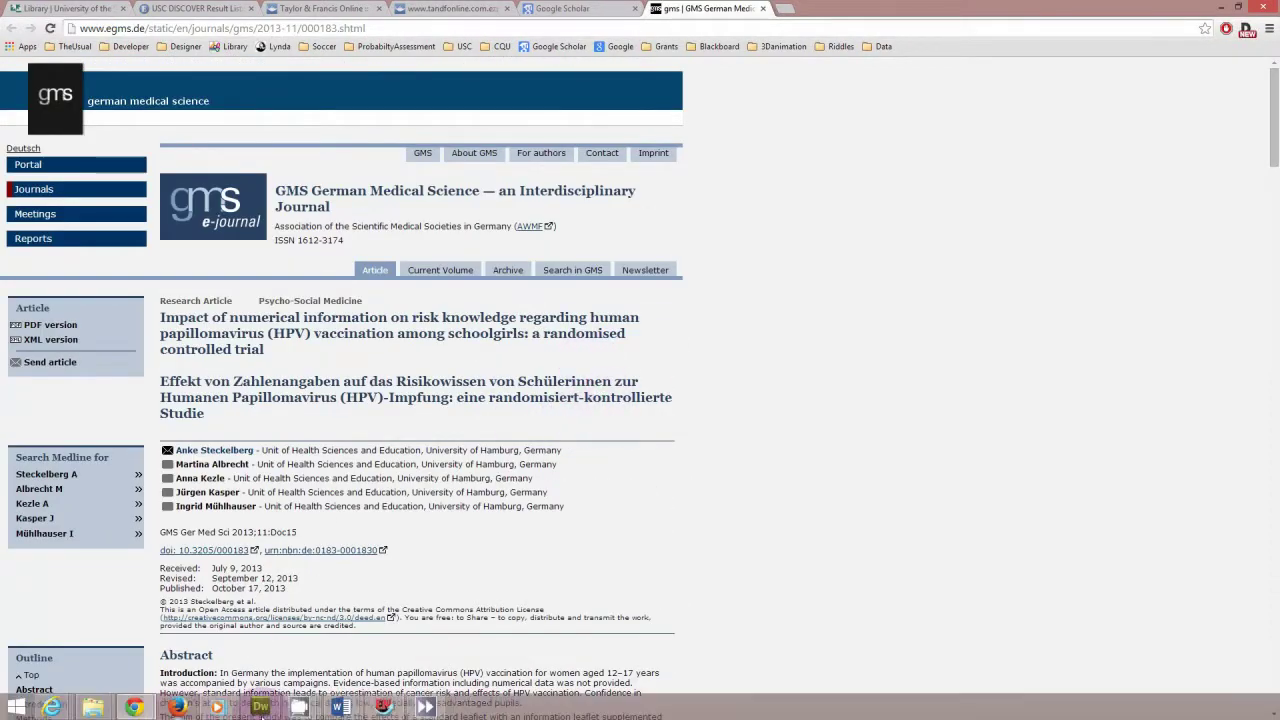
Step: Return to PUB708worksheet_7 in Word and place the cursor after "GMS German Medical Science" in the third reference
{"action": "mouse_move", "coordinate": [343, 708]}
{"action": "mouse_move", "coordinate": [338, 710]}
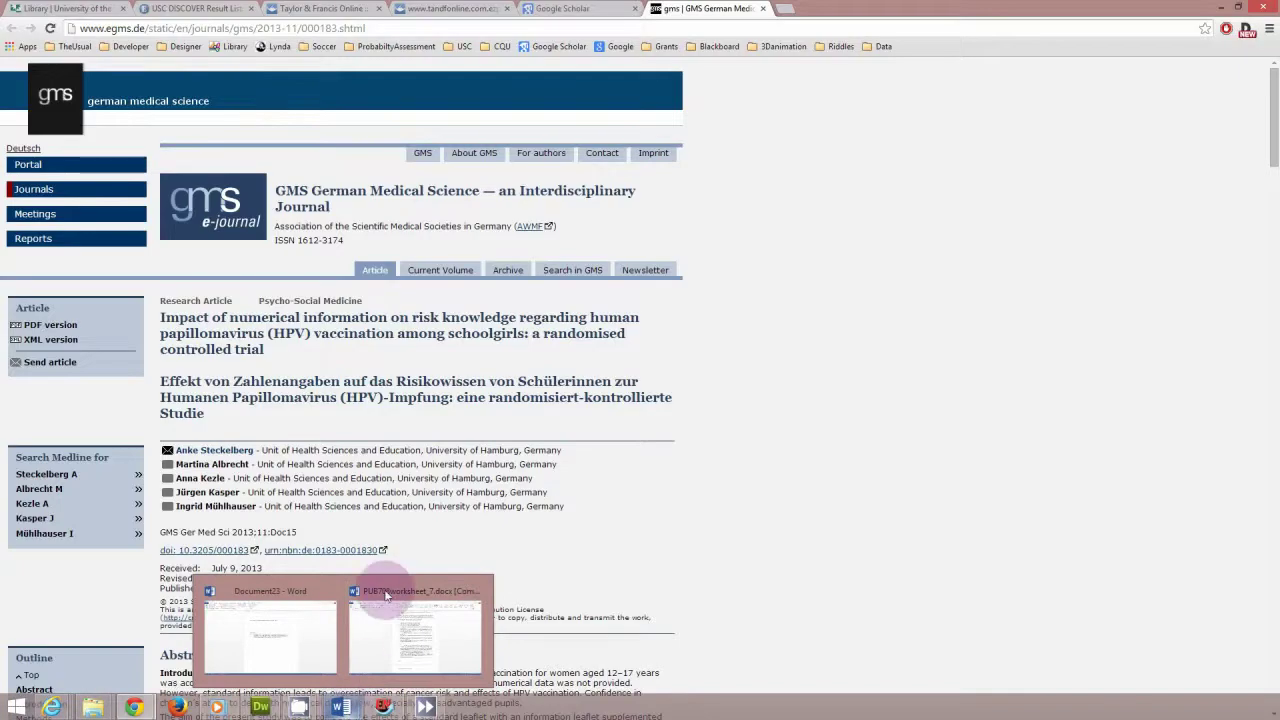
{"action": "mouse_move", "coordinate": [387, 595]}
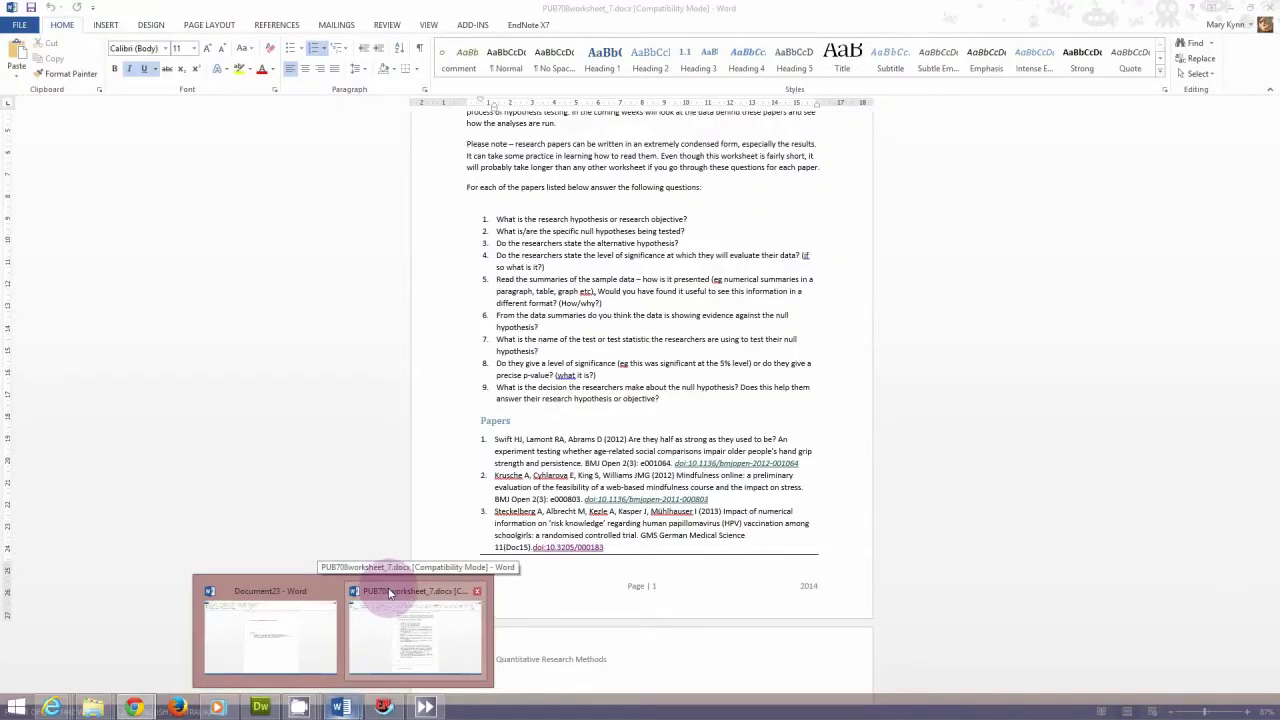
{"action": "left_click", "coordinate": [390, 594]}
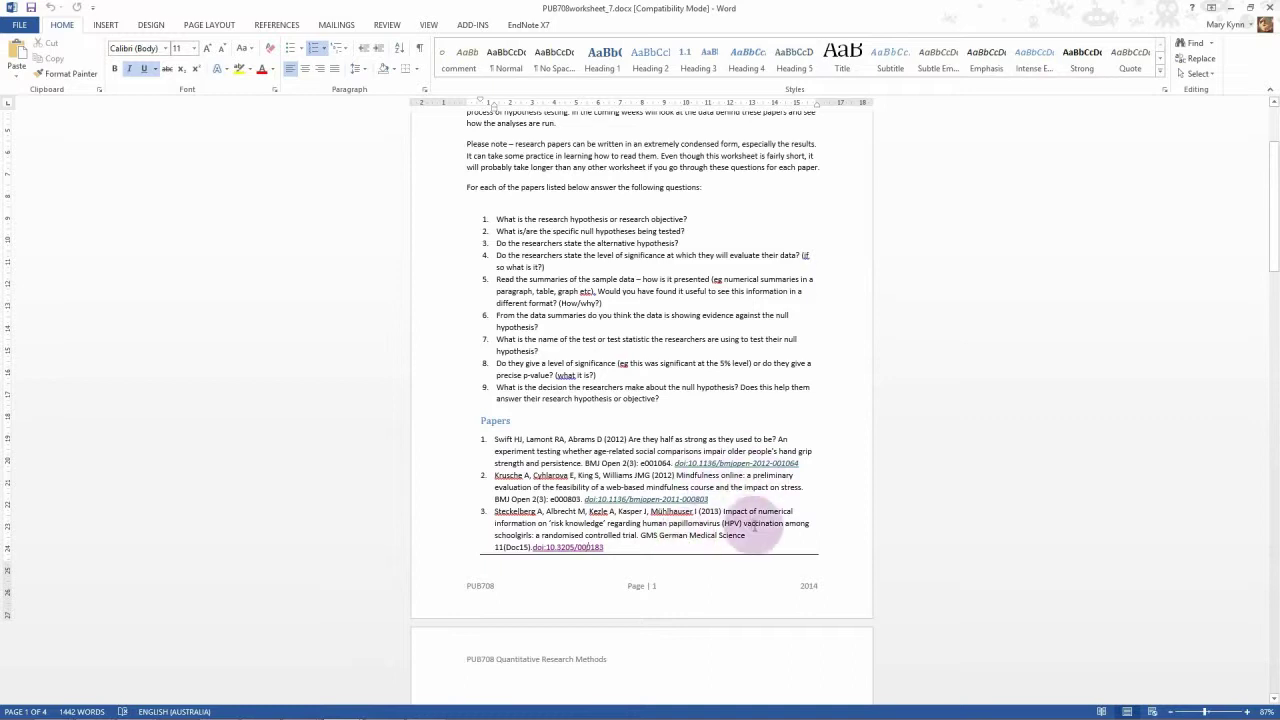
{"action": "left_click", "coordinate": [752, 535]}
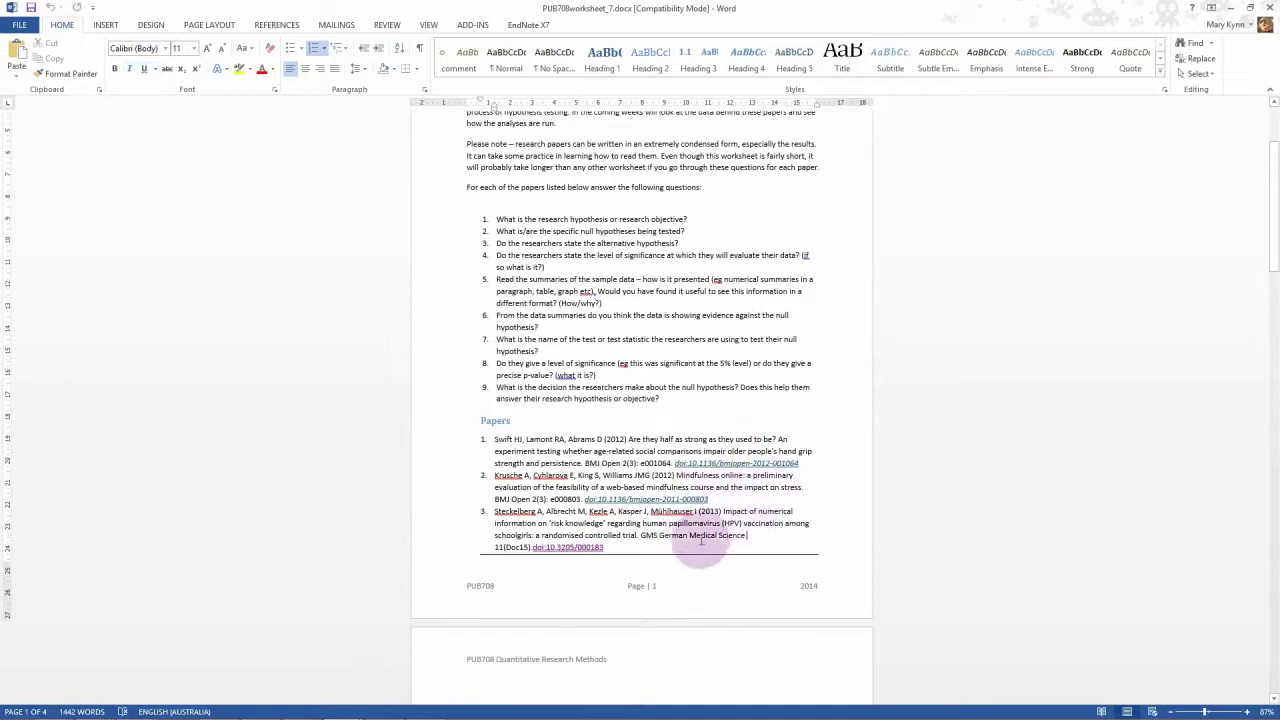